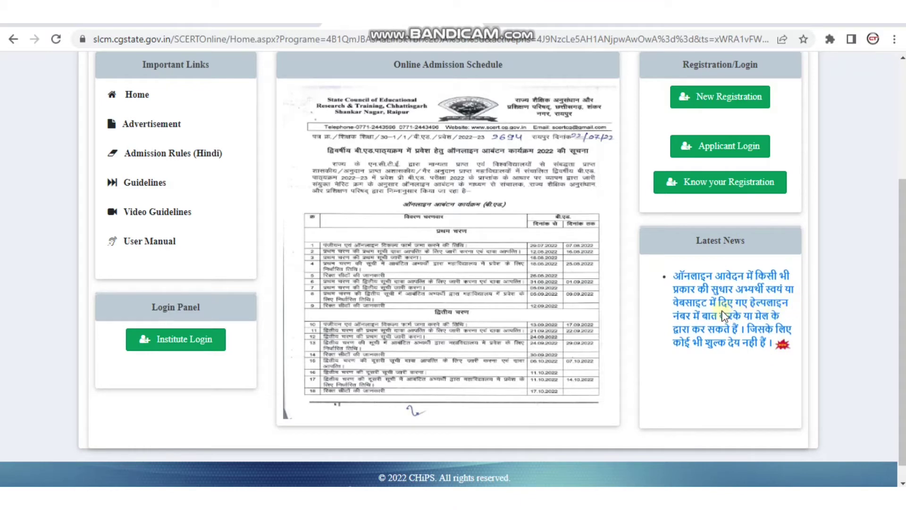
- Scroll back to the top of the B.Ed. admission home page with its schedule and Registration/Login panel
{"action": "scroll", "coordinate": [421, 373], "scroll_direction": "up", "scroll_amount": 2}
- Start a new registration and accept the declaration in the terms and conditions
{"action": "left_click", "coordinate": [705, 189]}
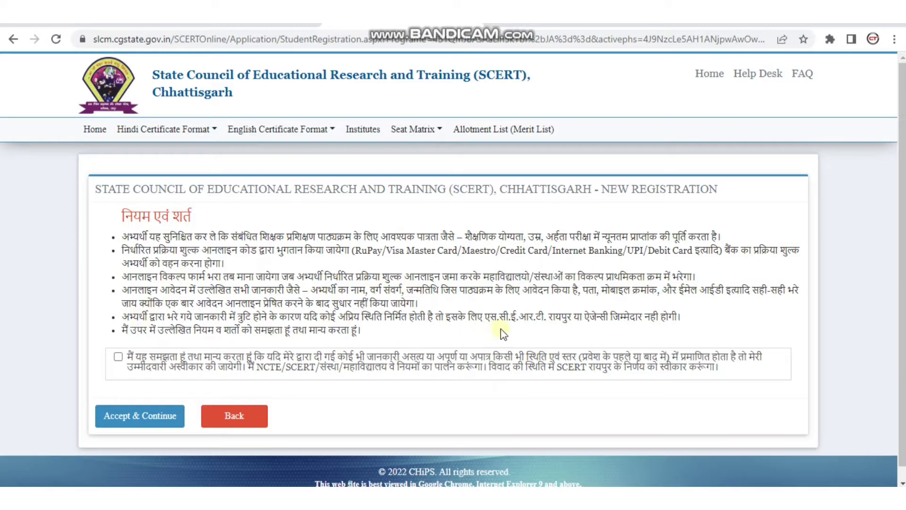
{"action": "left_click", "coordinate": [119, 357]}
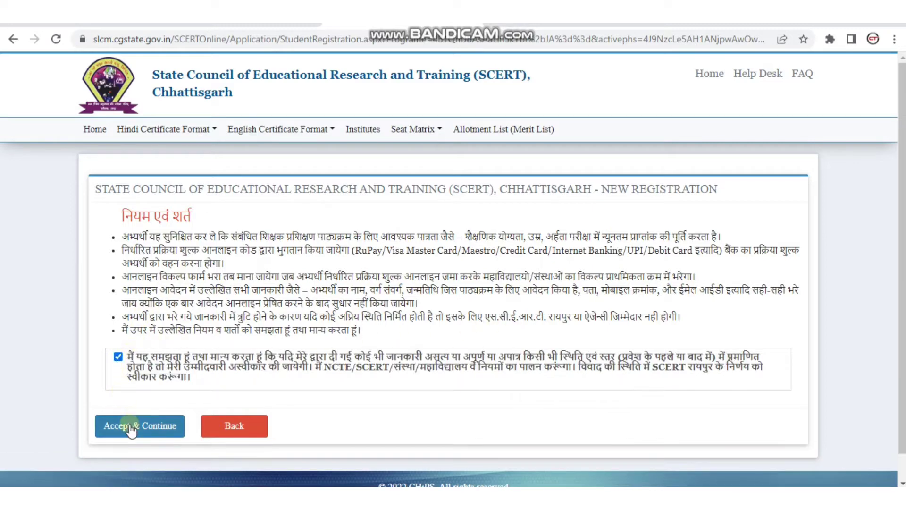
{"action": "left_click", "coordinate": [129, 423]}
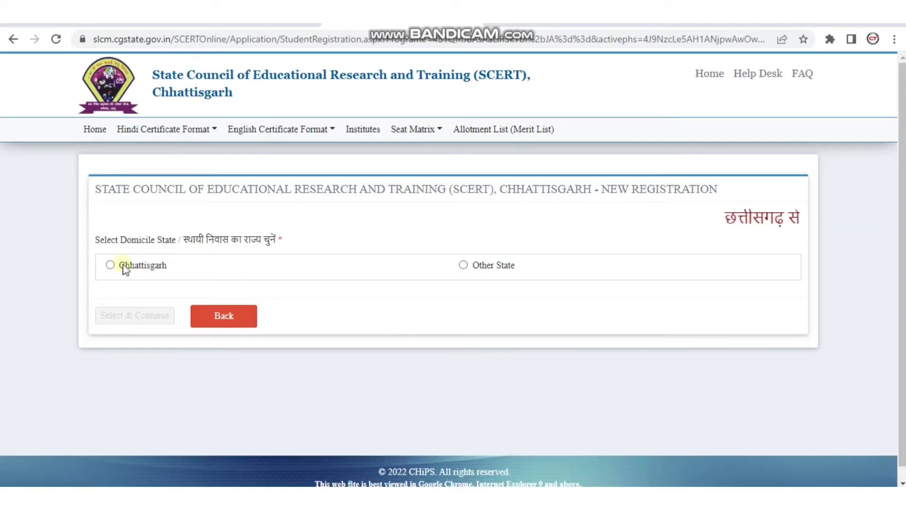
- Choose Chhattisgarh as the domicile state and continue to the mobile-number field
{"action": "left_click_drag", "start_coordinate": [278, 241], "coordinate": [185, 248]}
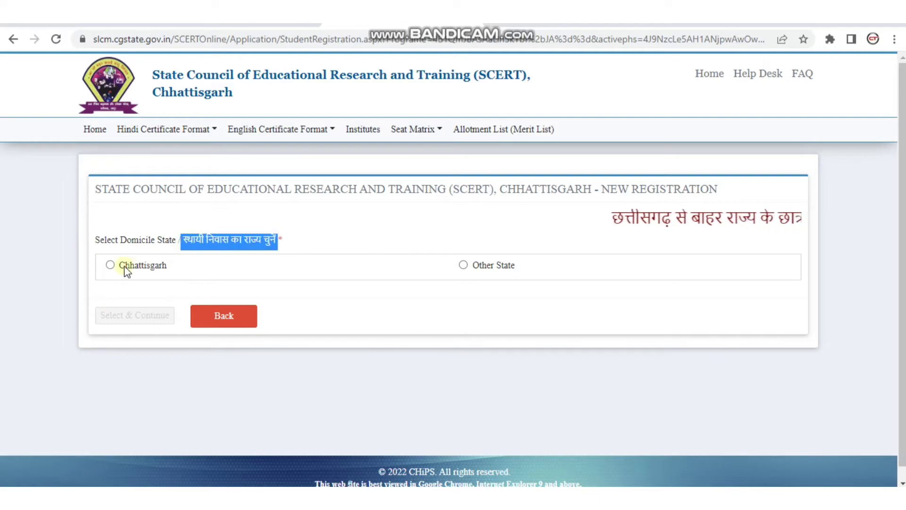
{"action": "left_click", "coordinate": [110, 265]}
{"action": "left_click", "coordinate": [108, 319]}
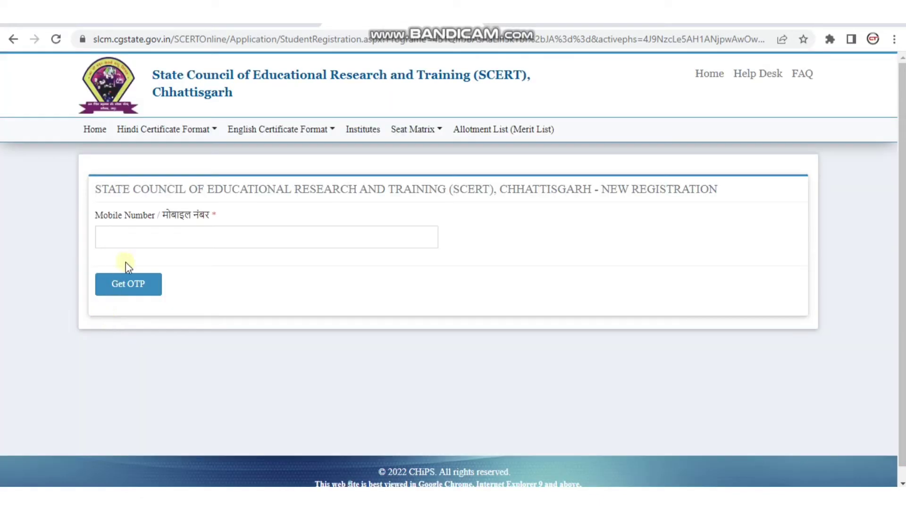
{"action": "left_click", "coordinate": [141, 243]}
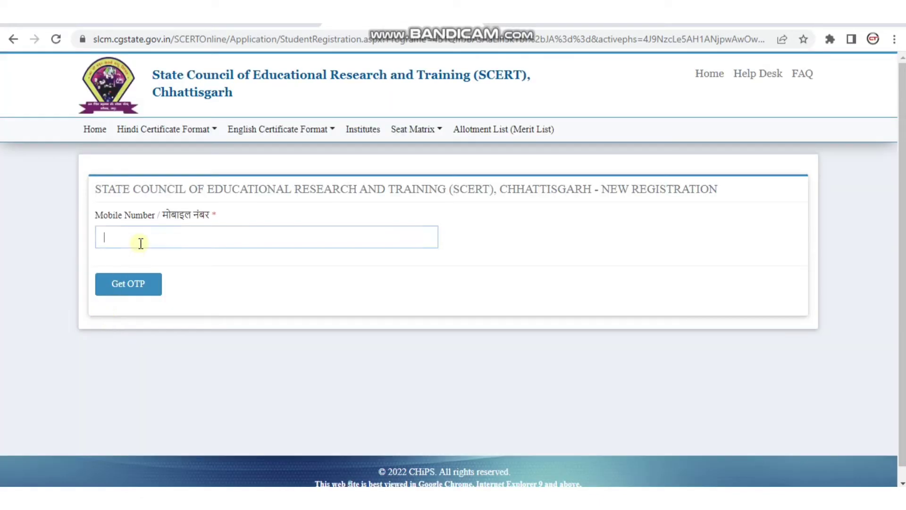
- Enter the applicant's mobile number, request an OTP and submit the received code
{"action": "type", "text": "7000"}
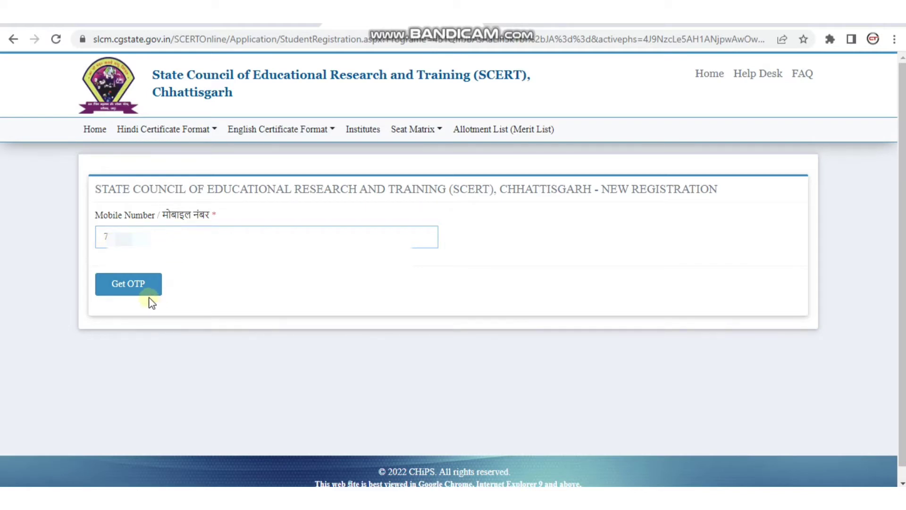
{"action": "left_click", "coordinate": [145, 285]}
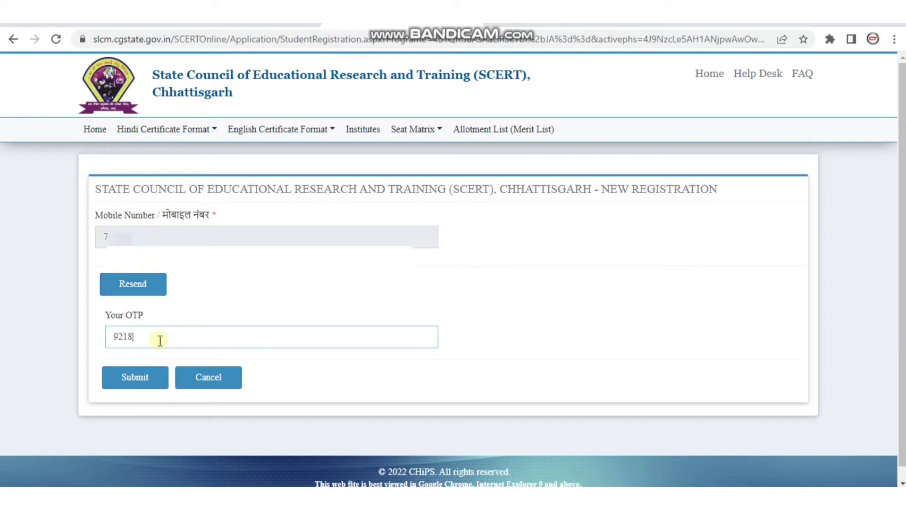
{"action": "left_click", "coordinate": [143, 373]}
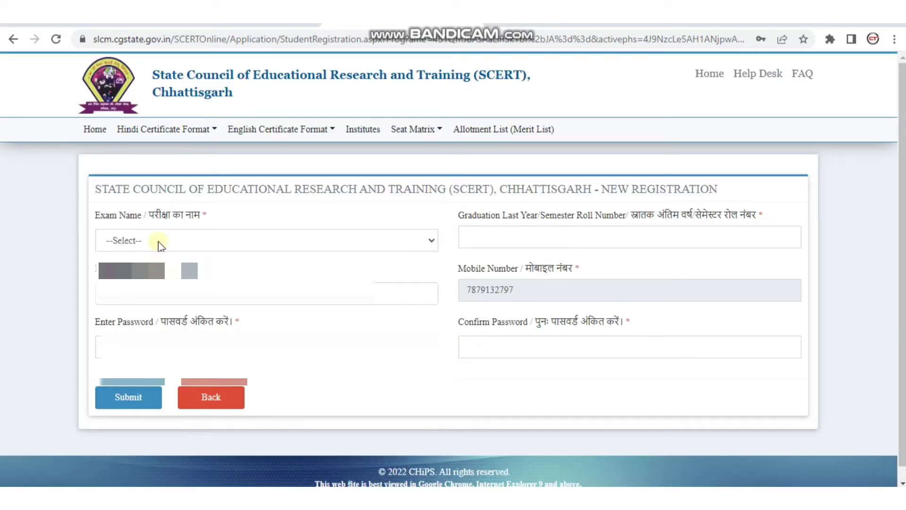
- Select Pre B.Ed. as the exam name and bring in the roll number
{"action": "left_click", "coordinate": [157, 243]}
{"action": "left_click", "coordinate": [156, 269]}
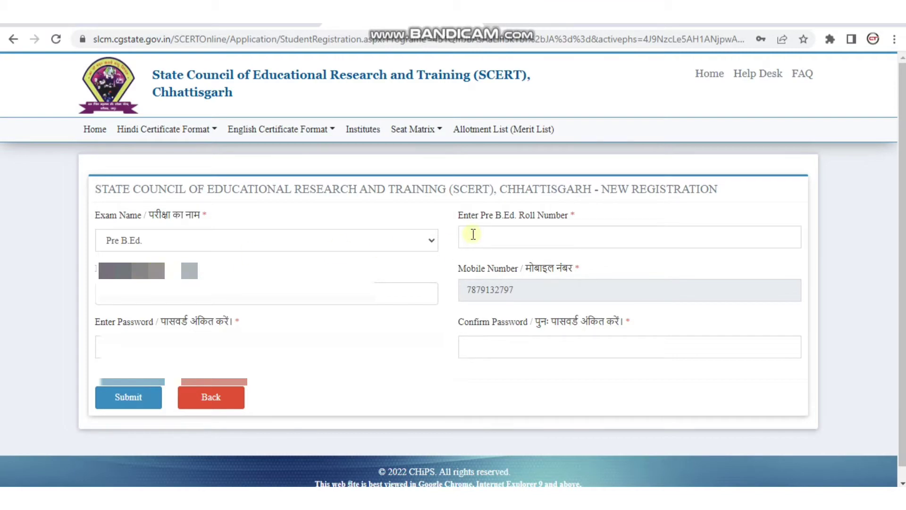
{"action": "key", "text": "alt+Tab"}
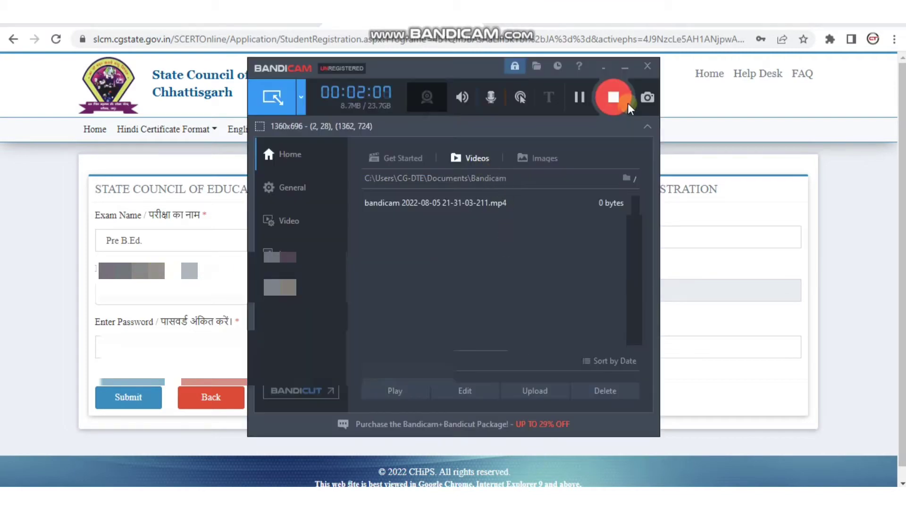
{"action": "left_click", "coordinate": [625, 67]}
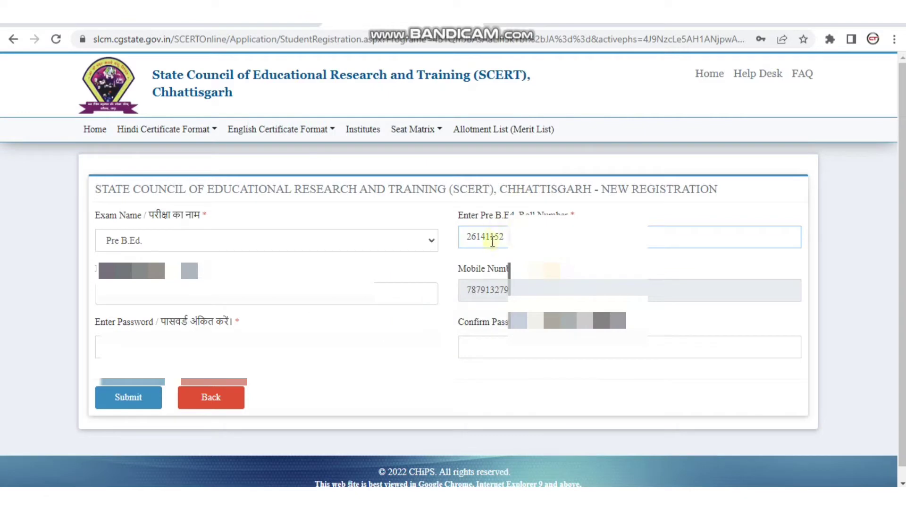
- Set the date of birth to a day in July 1996 using the calendar
{"action": "left_click", "coordinate": [237, 288]}
{"action": "left_click", "coordinate": [168, 107]}
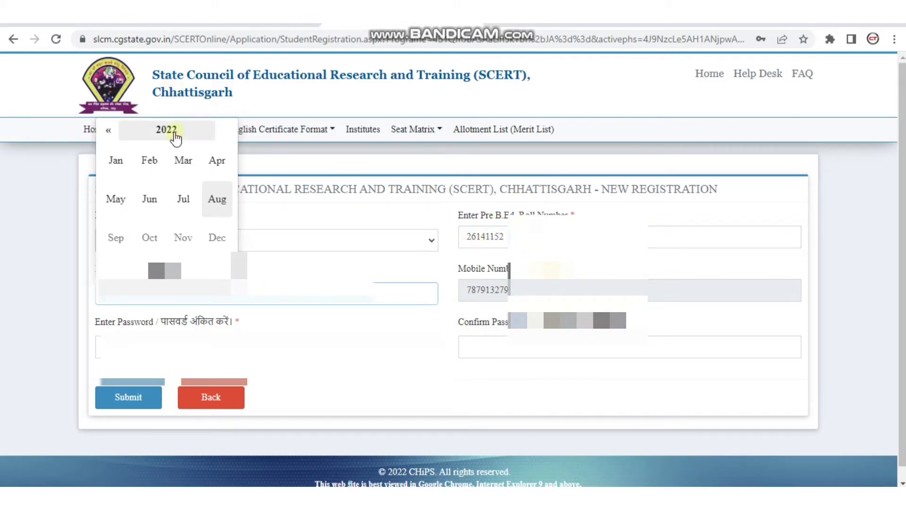
{"action": "left_click", "coordinate": [165, 128]}
{"action": "left_click", "coordinate": [109, 129]}
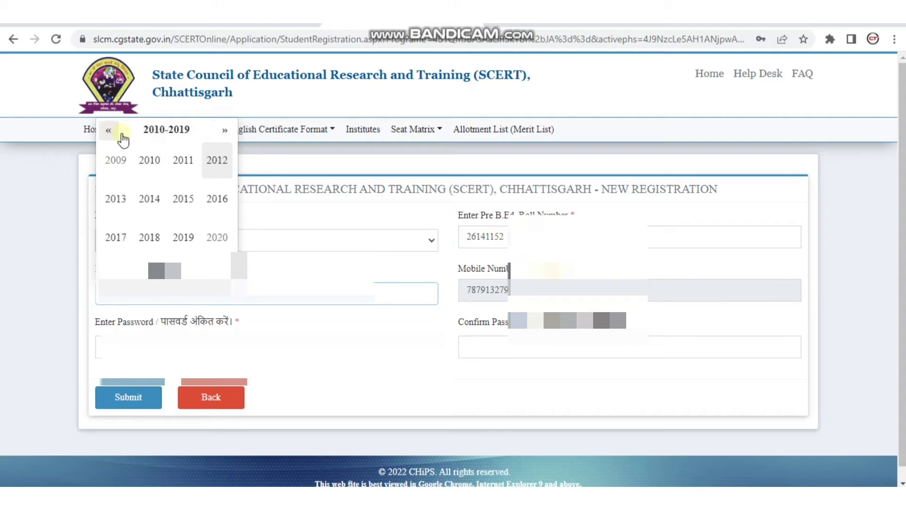
{"action": "left_click", "coordinate": [108, 132]}
{"action": "left_click", "coordinate": [107, 132]}
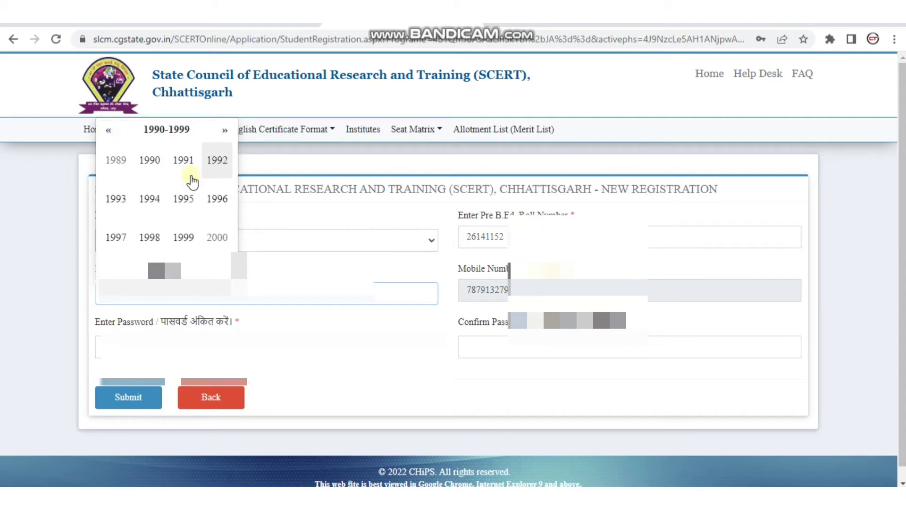
{"action": "left_click", "coordinate": [217, 199]}
{"action": "left_click", "coordinate": [191, 200]}
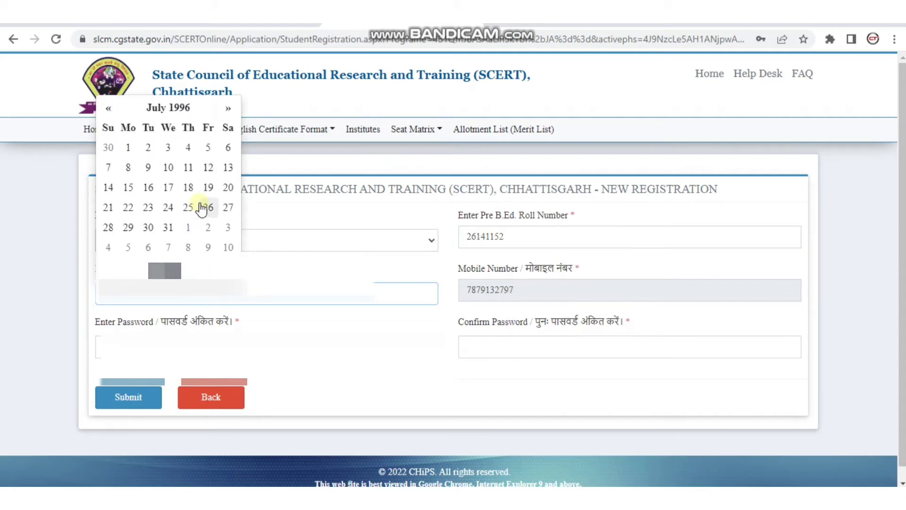
{"action": "left_click", "coordinate": [207, 168]}
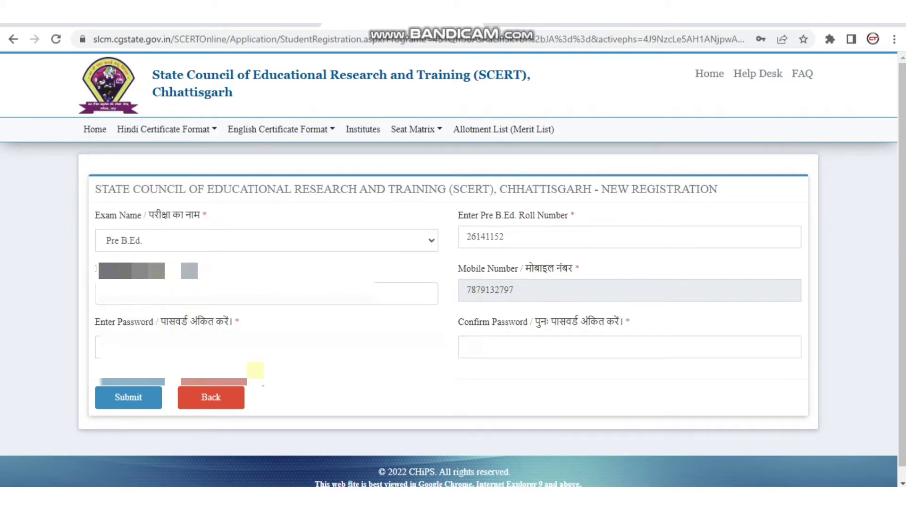
- Fill in matching Enter Password and Confirm Password fields
{"action": "left_click", "coordinate": [272, 353]}
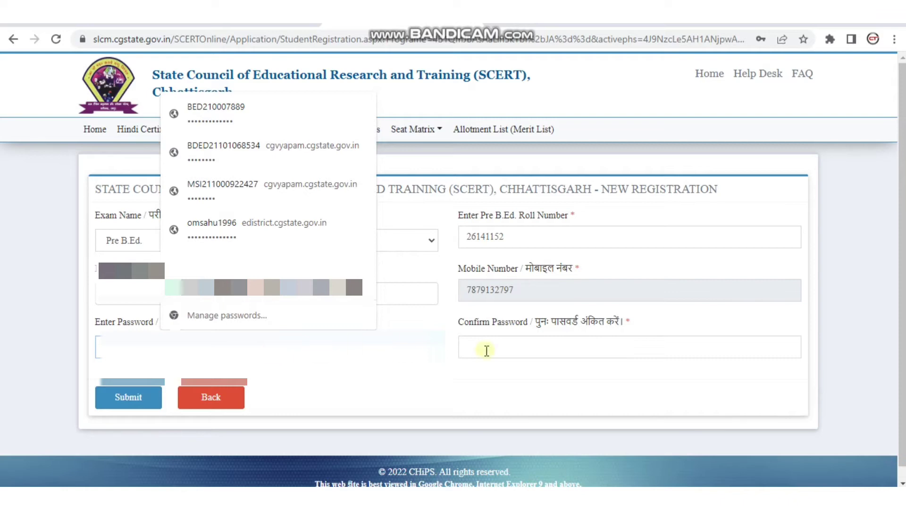
{"action": "left_click", "coordinate": [548, 348]}
{"action": "key", "text": "Escape"}
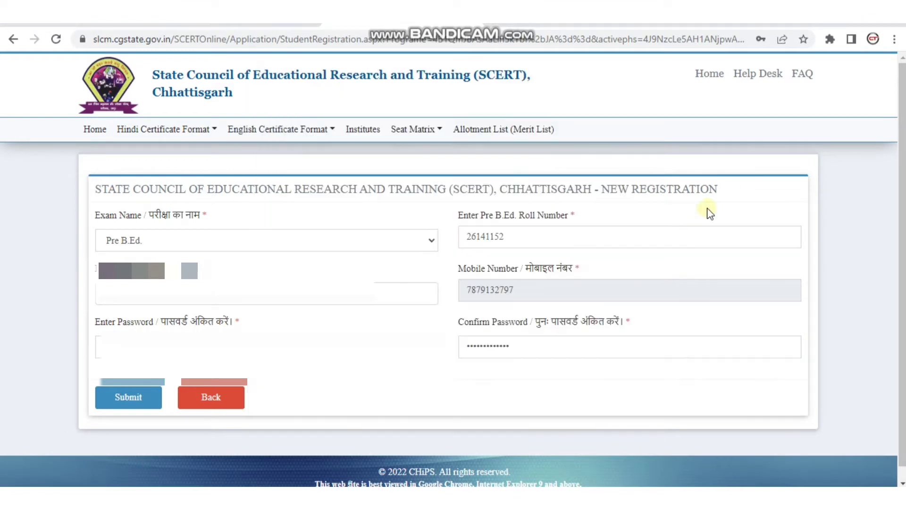
{"action": "left_click", "coordinate": [708, 210]}
- Submit the registration, copy the issued registration number, and go to the login page
{"action": "left_click", "coordinate": [130, 404]}
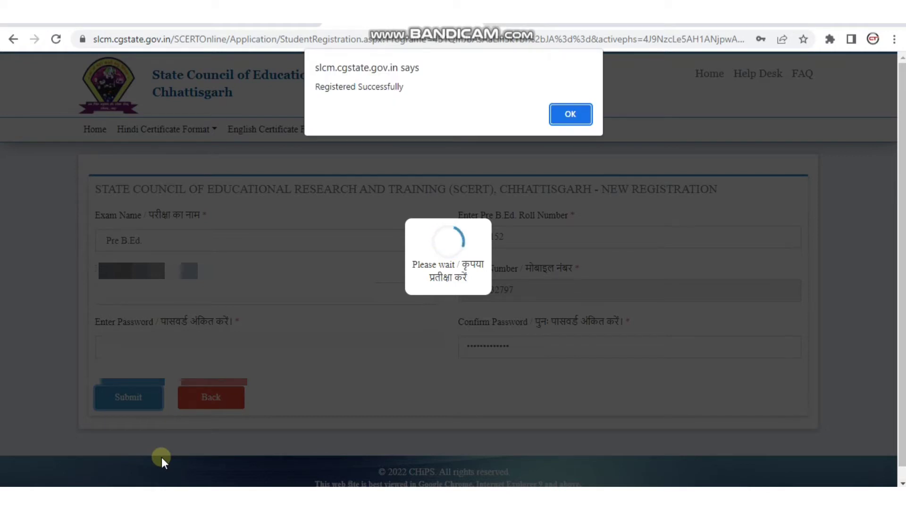
{"action": "left_click", "coordinate": [580, 114]}
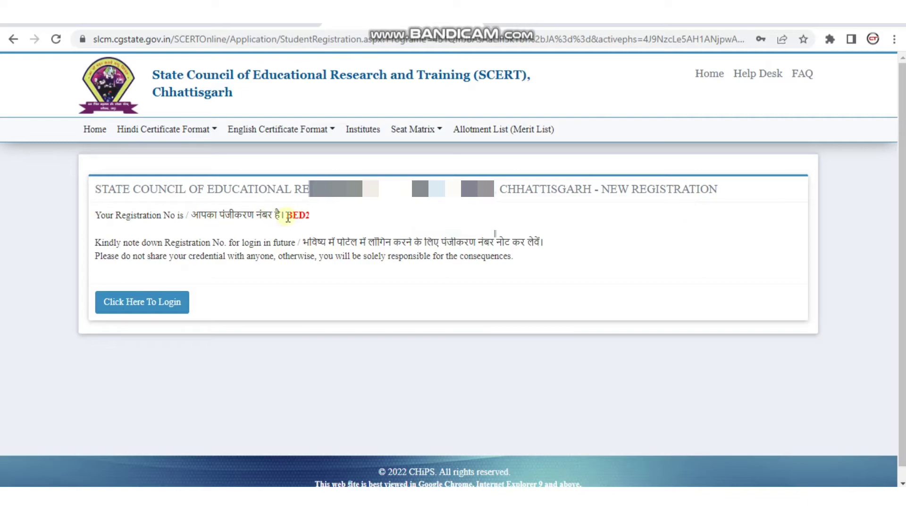
{"action": "left_click_drag", "start_coordinate": [286, 215], "coordinate": [344, 217]}
{"action": "right_click", "coordinate": [343, 216]}
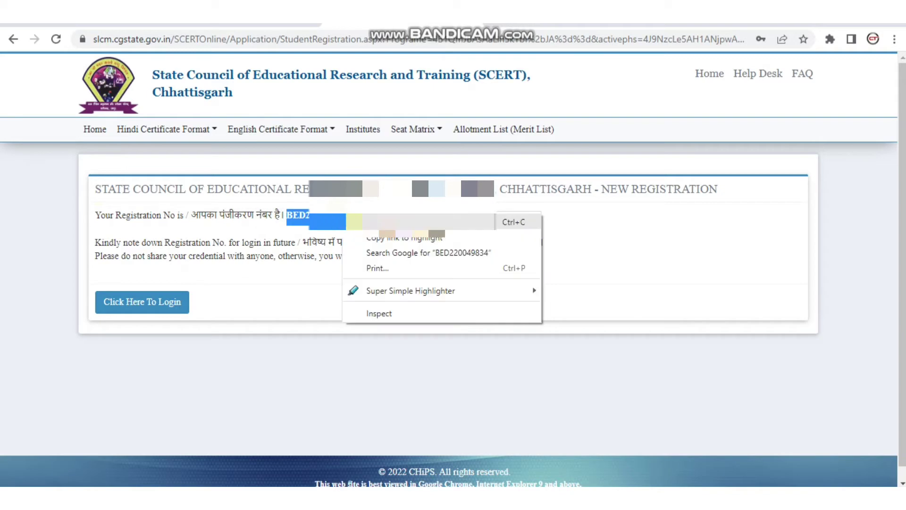
{"action": "left_click", "coordinate": [361, 224]}
{"action": "left_click_drag", "start_coordinate": [304, 243], "coordinate": [163, 290]}
{"action": "left_click", "coordinate": [146, 302]}
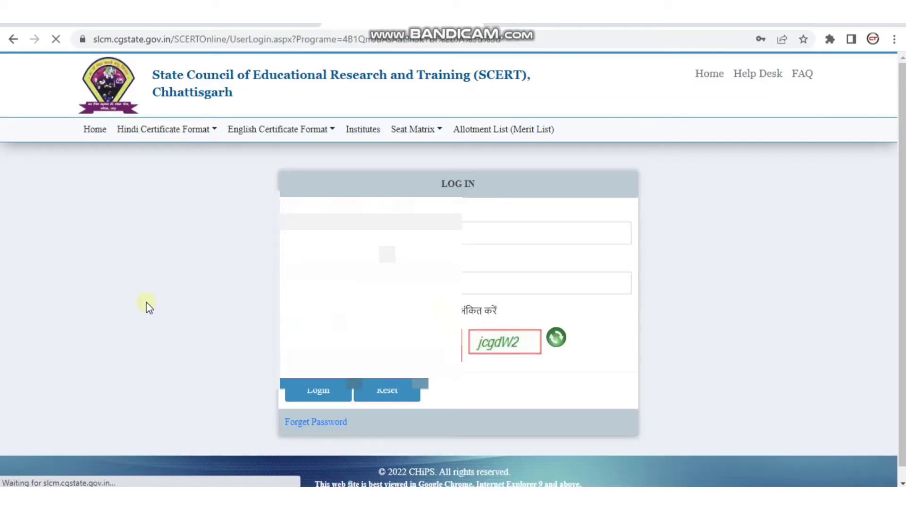
- Log in with the registration number, password and captcha text
{"action": "left_click", "coordinate": [782, 256]}
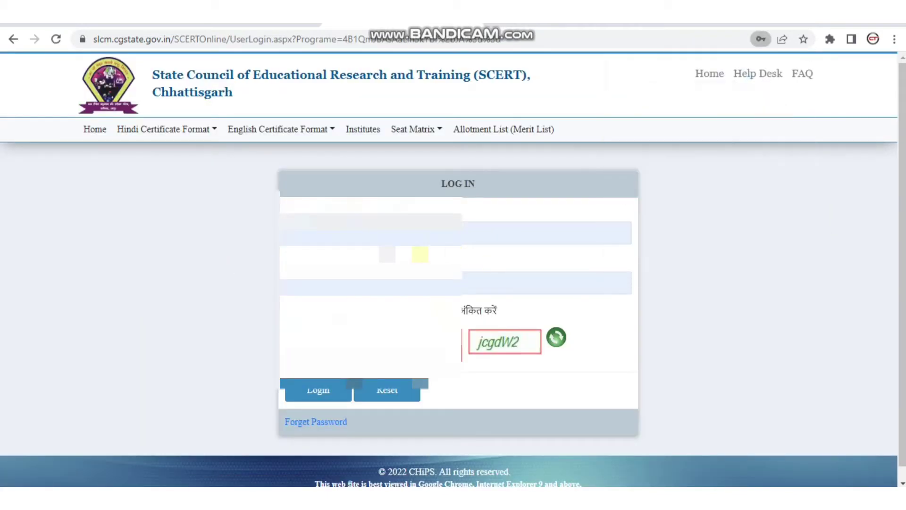
{"action": "key", "text": "Escape"}
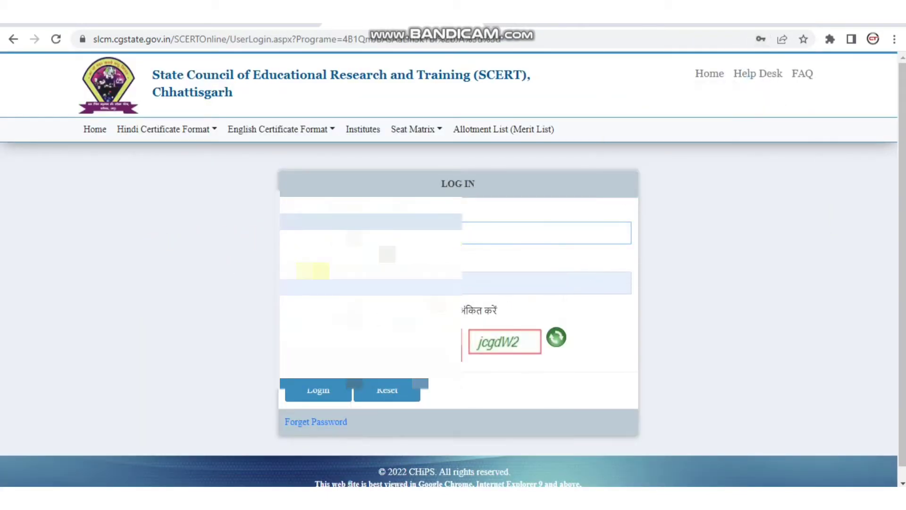
{"action": "left_click", "coordinate": [354, 287]}
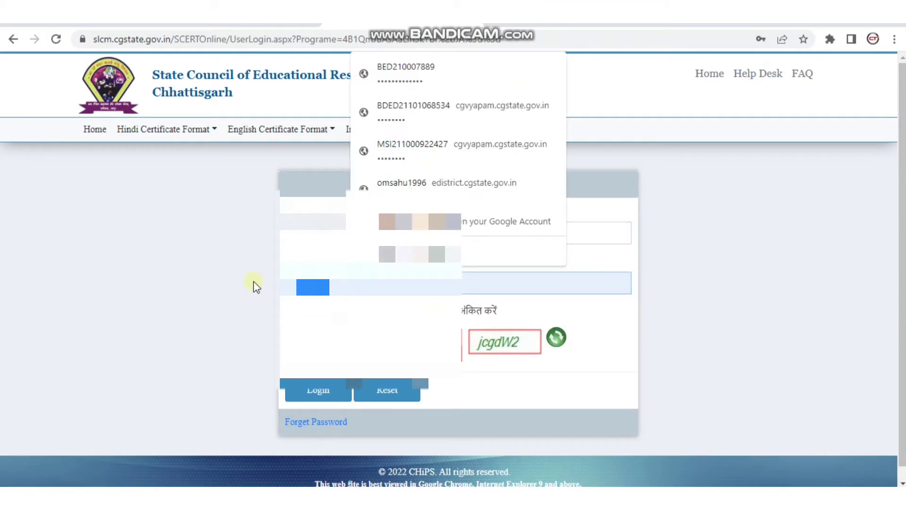
{"action": "key", "text": "Escape"}
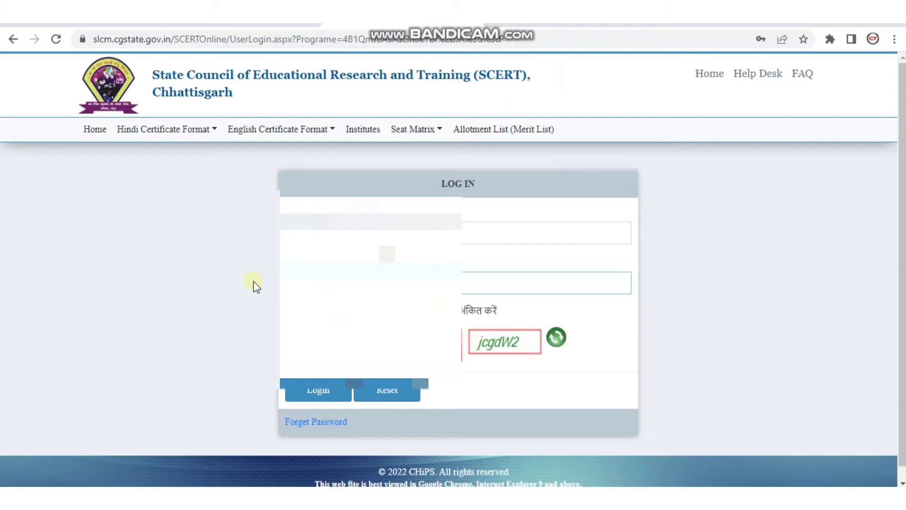
{"action": "left_click", "coordinate": [354, 337]}
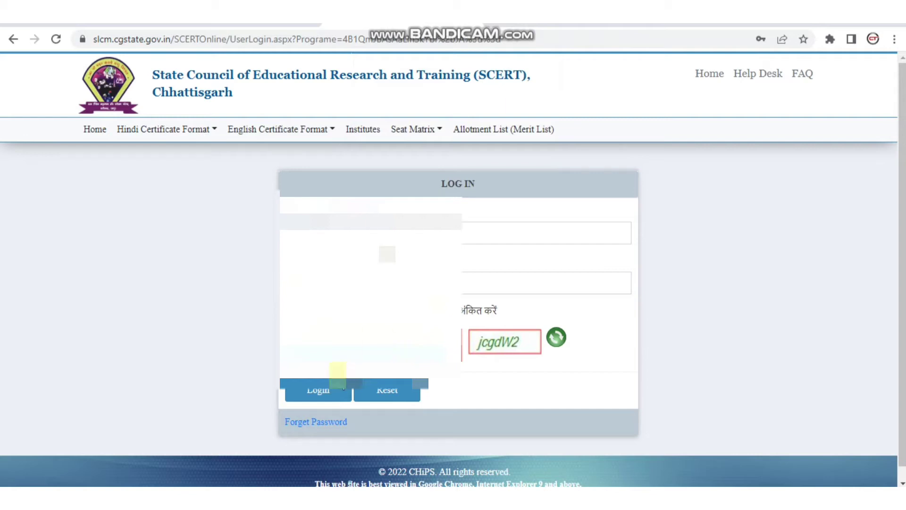
{"action": "left_click", "coordinate": [332, 391]}
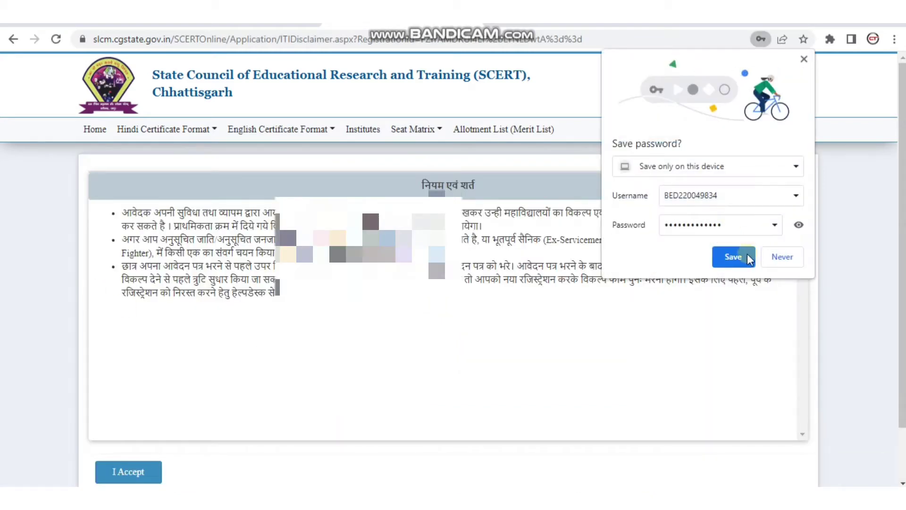
- Save the login password in Chrome and start reading the second terms bullet
{"action": "left_click", "coordinate": [733, 256]}
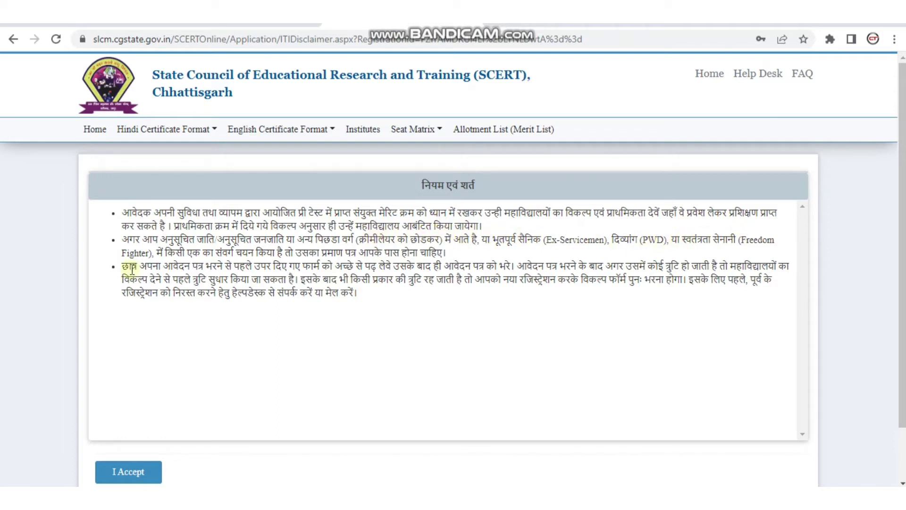
{"action": "left_click_drag", "start_coordinate": [438, 251], "coordinate": [302, 267]}
{"action": "left_click", "coordinate": [199, 275]}
- Highlight the second bullet's last phrase in yellow, circle it in red, then review the third bullet
{"action": "left_click", "coordinate": [872, 38]}
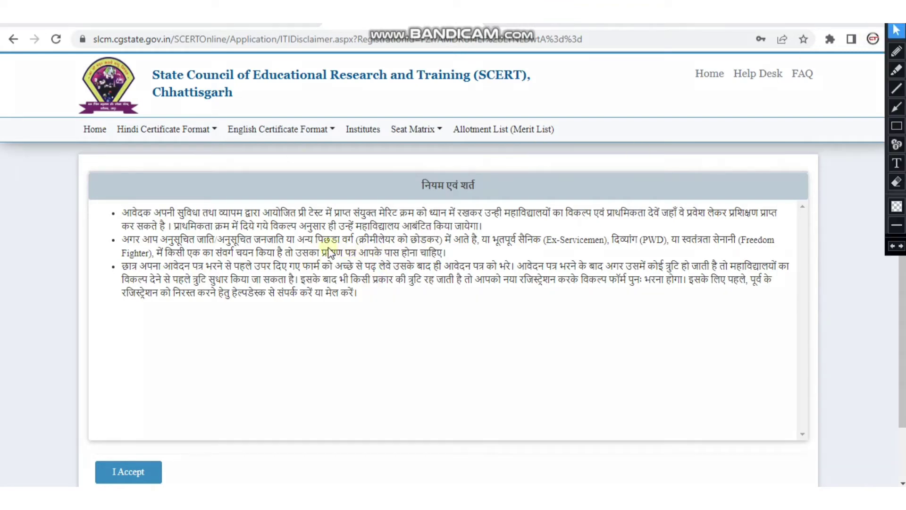
{"action": "left_click", "coordinate": [899, 68]}
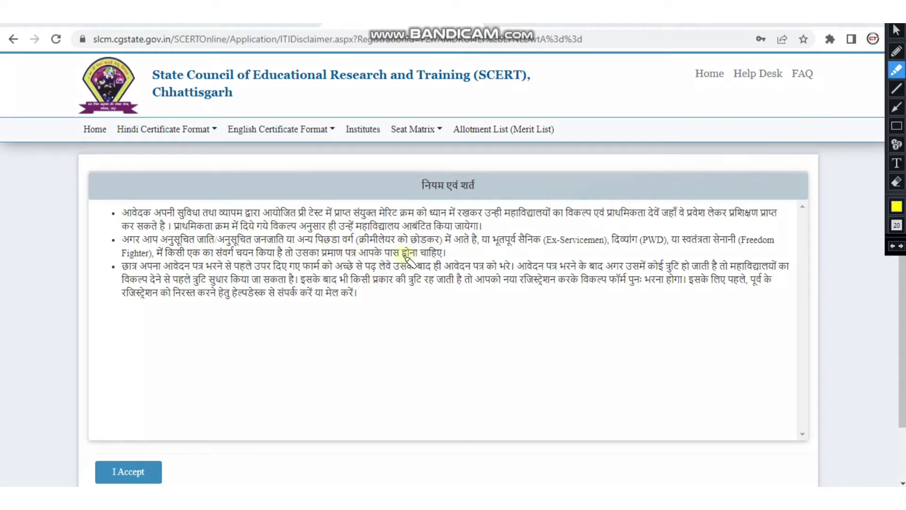
{"action": "left_click_drag", "start_coordinate": [292, 254], "coordinate": [442, 252]}
{"action": "left_click", "coordinate": [897, 51]}
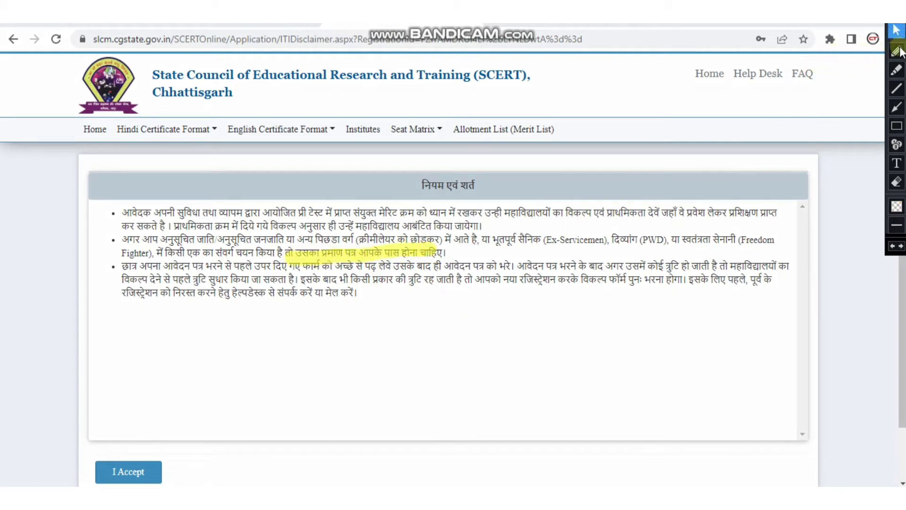
{"action": "mouse_move", "coordinate": [309, 264]}
{"action": "left_mouse_down"}
{"action": "mouse_move", "coordinate": [430, 260]}
{"action": "mouse_move", "coordinate": [271, 242]}
{"action": "mouse_move", "coordinate": [391, 266]}
{"action": "left_mouse_up"}
{"action": "left_click", "coordinate": [897, 30]}
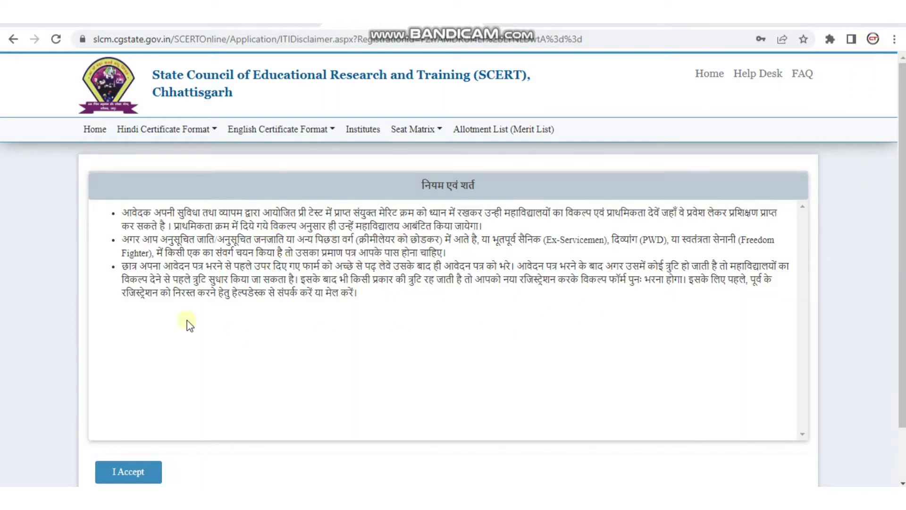
{"action": "left_click_drag", "start_coordinate": [122, 267], "coordinate": [362, 295]}
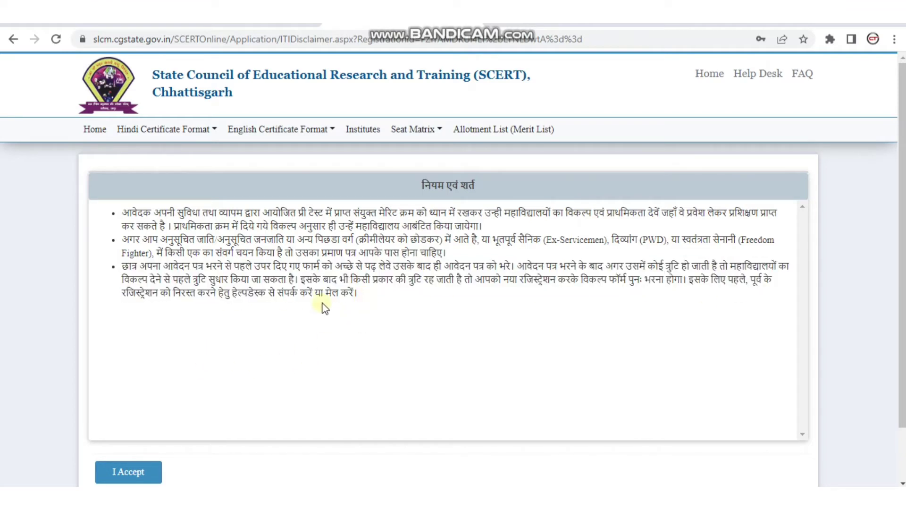
{"action": "scroll", "coordinate": [330, 303], "scroll_direction": "down", "scroll_amount": 2}
{"action": "scroll", "coordinate": [252, 283], "scroll_direction": "up", "scroll_amount": 3}
- Browse the Hindi and English Certificate Format lists and the Seat Matrix options
{"action": "left_click", "coordinate": [213, 132]}
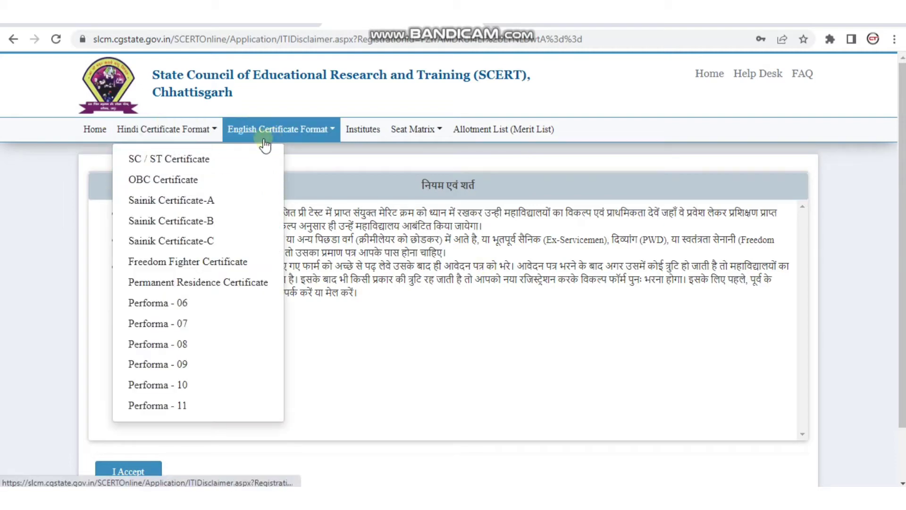
{"action": "left_click", "coordinate": [265, 202]}
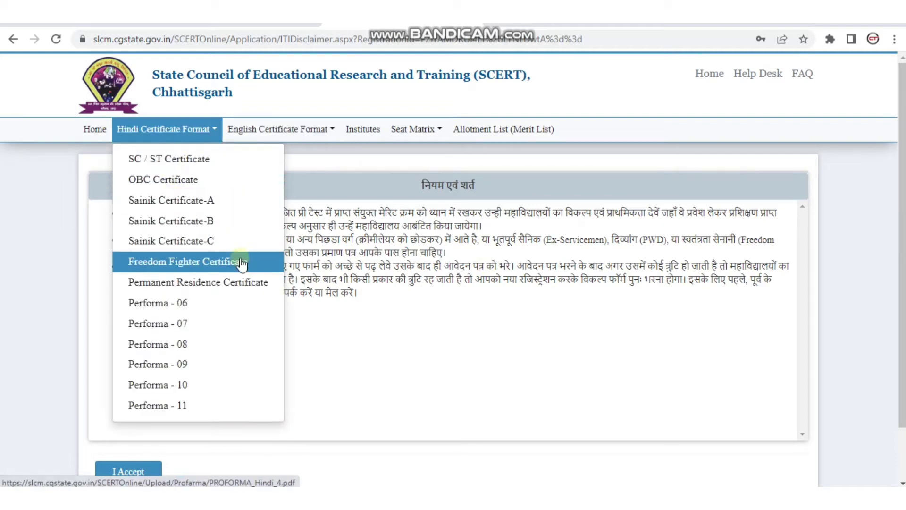
{"action": "left_click", "coordinate": [332, 131]}
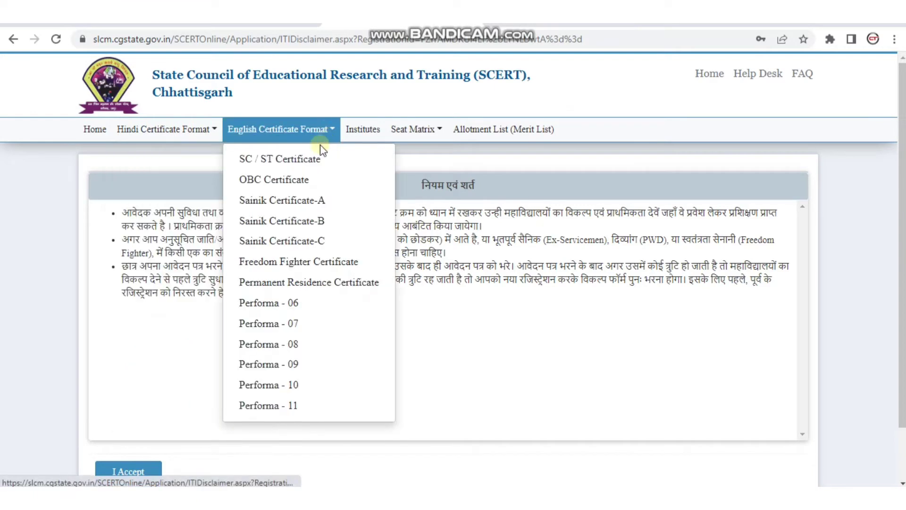
{"action": "left_click", "coordinate": [432, 136]}
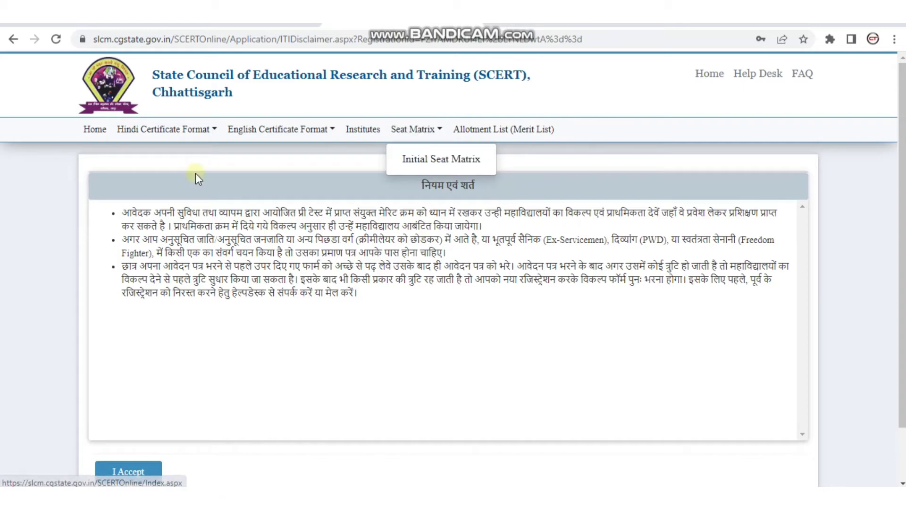
- Tick the terms checkbox and confirm with I Accept
{"action": "left_click", "coordinate": [158, 344]}
{"action": "scroll", "coordinate": [142, 377], "scroll_direction": "down", "scroll_amount": 2}
{"action": "left_click", "coordinate": [128, 411]}
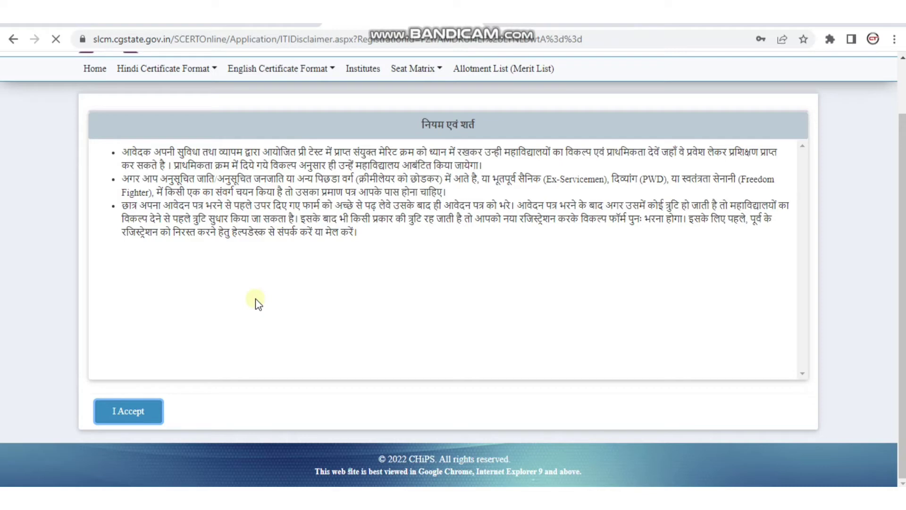
{"action": "scroll", "coordinate": [257, 304], "scroll_direction": "up", "scroll_amount": 2}
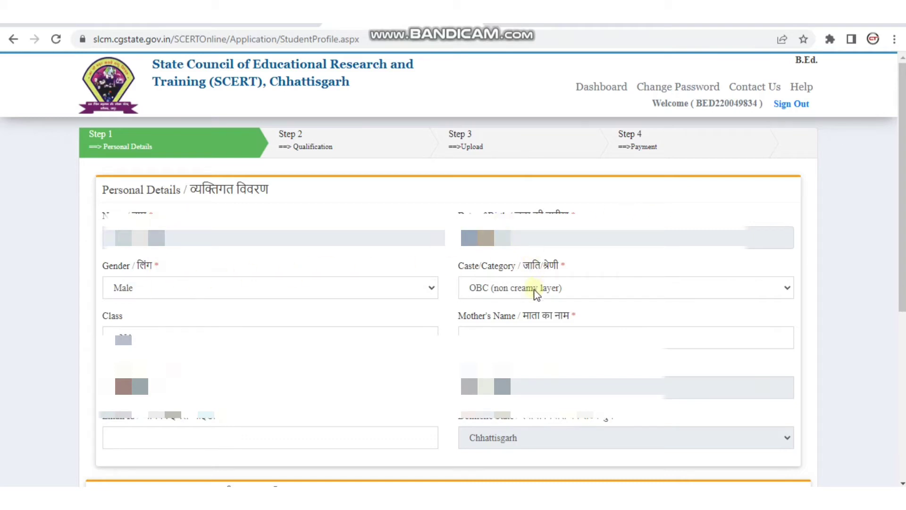
- Keep the Class value and enter the mother's name
{"action": "left_click", "coordinate": [239, 344]}
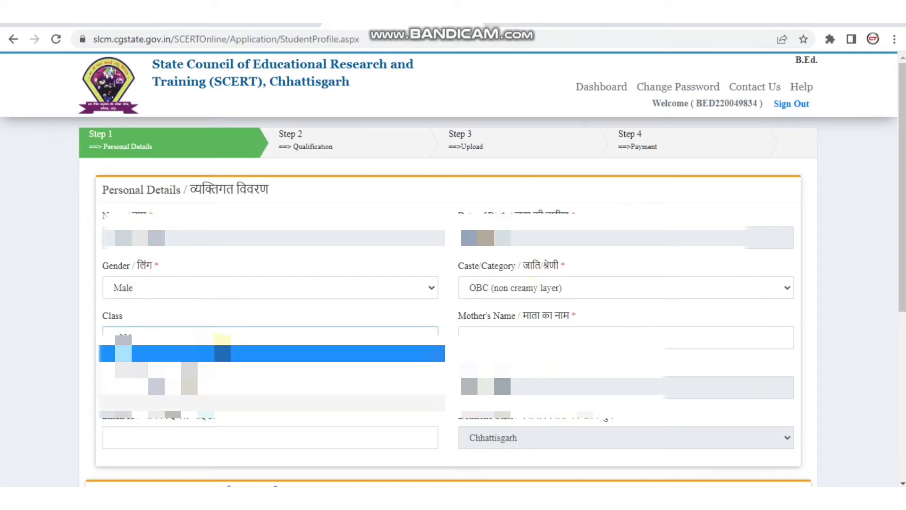
{"action": "left_click", "coordinate": [222, 338]}
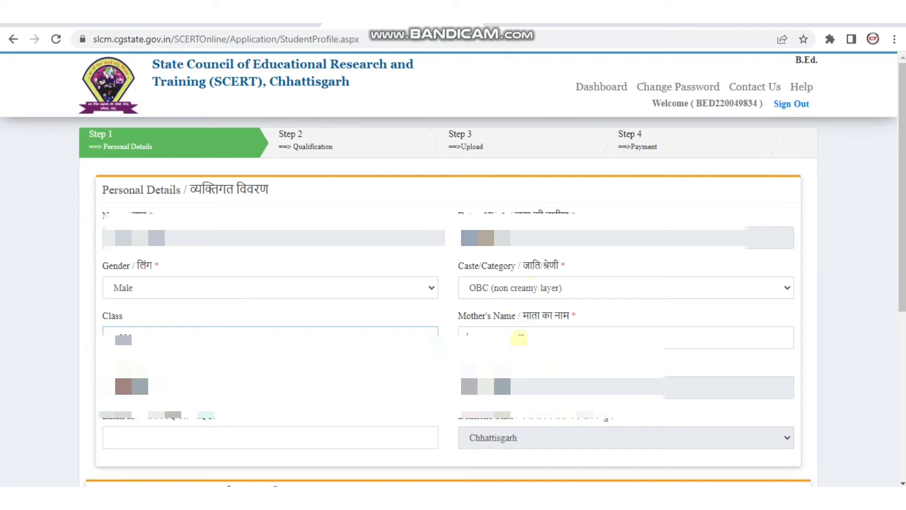
{"action": "left_click", "coordinate": [520, 338]}
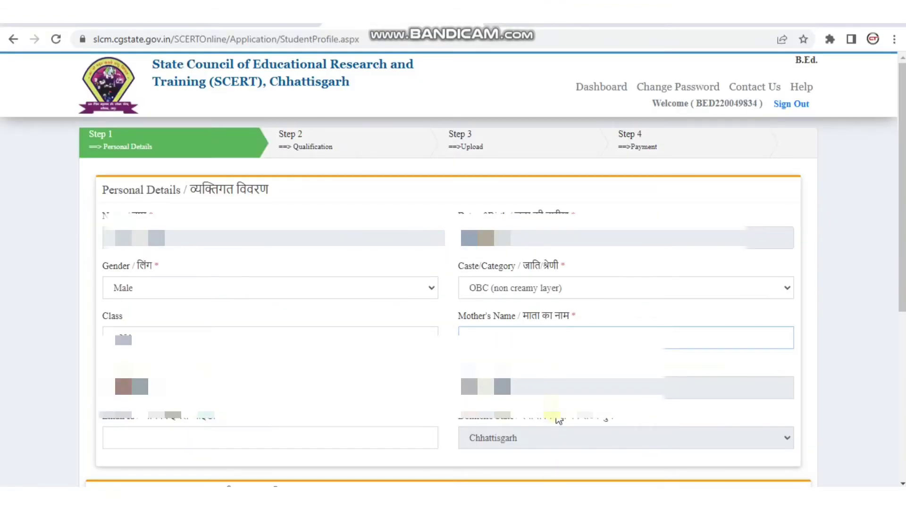
{"action": "type", "text": "ShTRI"}
- Choose the address dropdown option lower on the form and save the personal details
{"action": "scroll", "coordinate": [293, 423], "scroll_direction": "down", "scroll_amount": 2}
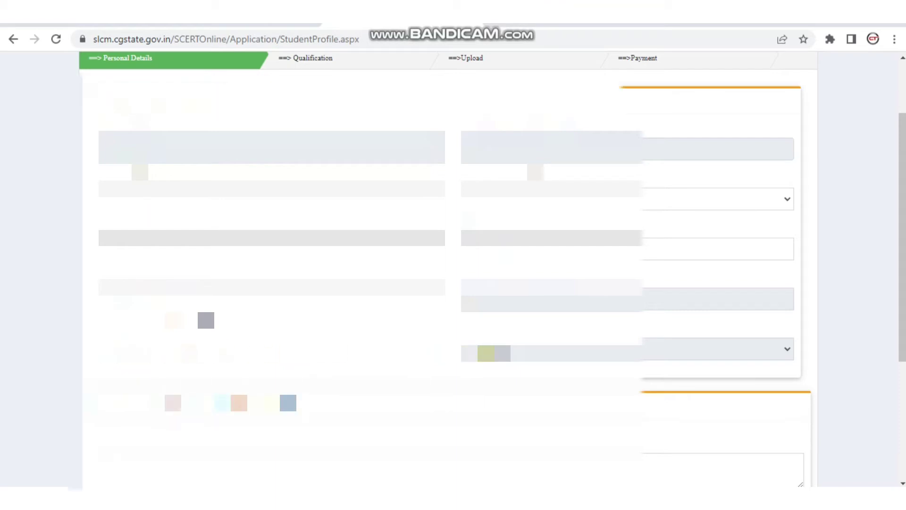
{"action": "scroll", "coordinate": [449, 260], "scroll_direction": "down", "scroll_amount": 4}
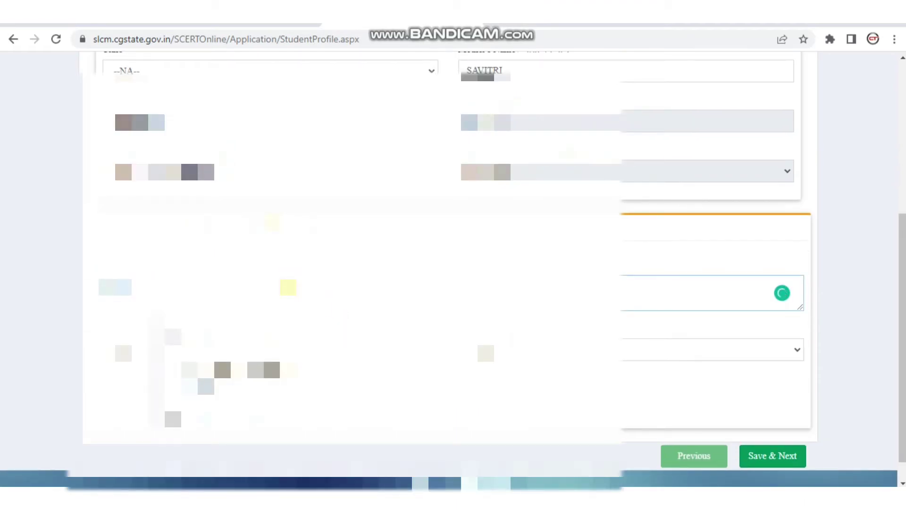
{"action": "key", "text": "alt+Down"}
{"action": "key", "text": "Down"}
{"action": "key", "text": "Down"}
{"action": "key", "text": "Down"}
{"action": "key", "text": "Down"}
{"action": "key", "text": "Down"}
{"action": "key", "text": "Down"}
{"action": "key", "text": "Down"}
{"action": "key", "text": "Down"}
{"action": "key", "text": "Down"}
{"action": "key", "text": "Down"}
{"action": "key", "text": "Down"}
{"action": "key", "text": "Down"}
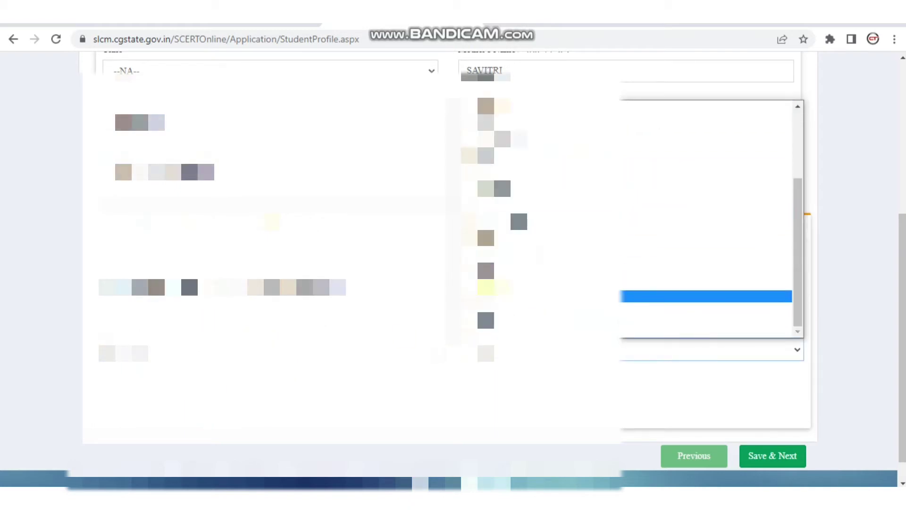
{"action": "key", "text": "Return"}
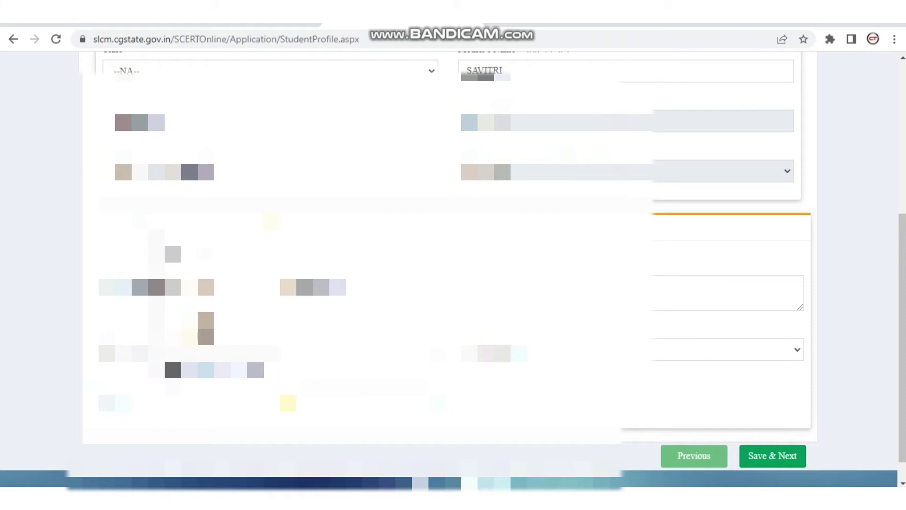
{"action": "scroll", "coordinate": [444, 264], "scroll_direction": "up", "scroll_amount": 4}
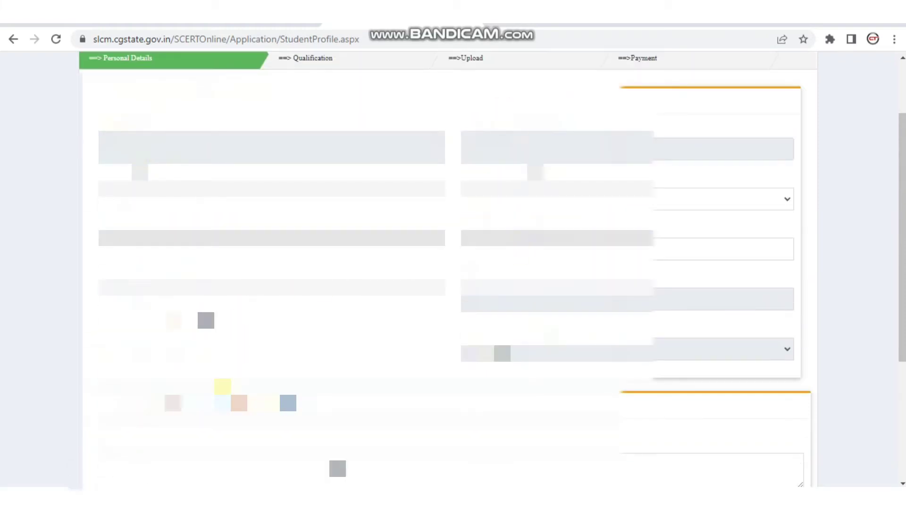
{"action": "scroll", "coordinate": [526, 394], "scroll_direction": "down", "scroll_amount": 10}
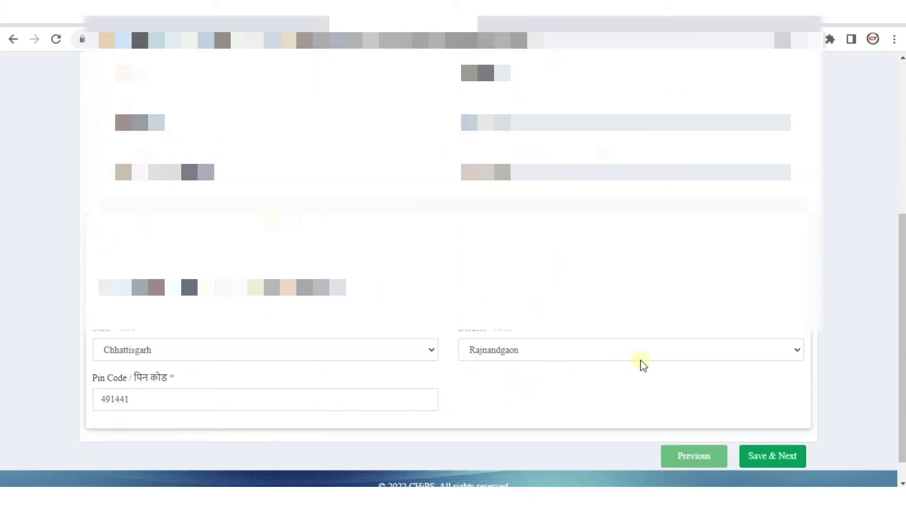
{"action": "left_click", "coordinate": [794, 451]}
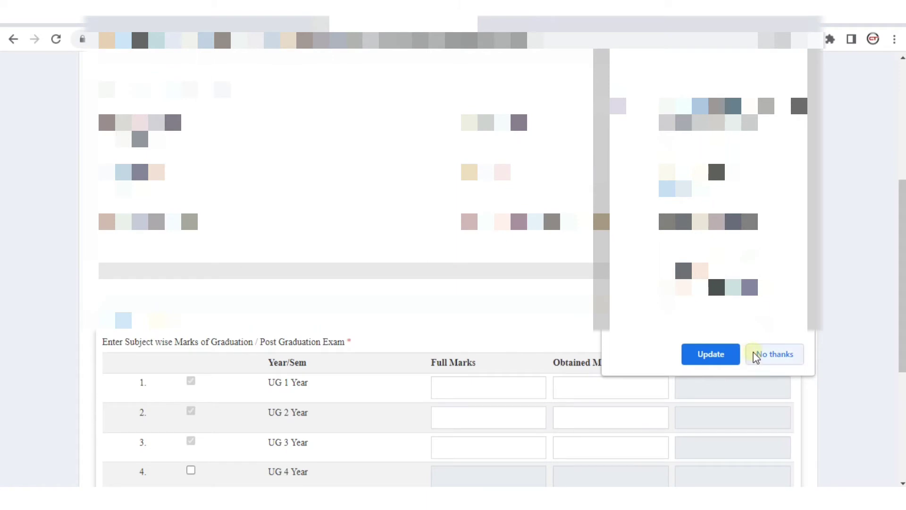
- Dismiss the Chrome update prompt and review the Qualification page's Pre B.Ed. entrance details
{"action": "left_click", "coordinate": [756, 355]}
{"action": "scroll", "coordinate": [453, 284], "scroll_direction": "up", "scroll_amount": 2}
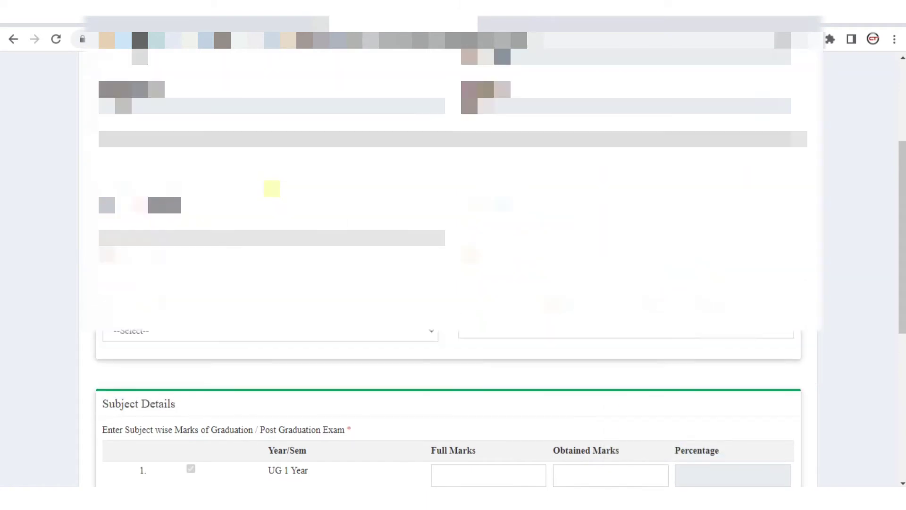
{"action": "scroll", "coordinate": [189, 270], "scroll_direction": "down", "scroll_amount": 1}
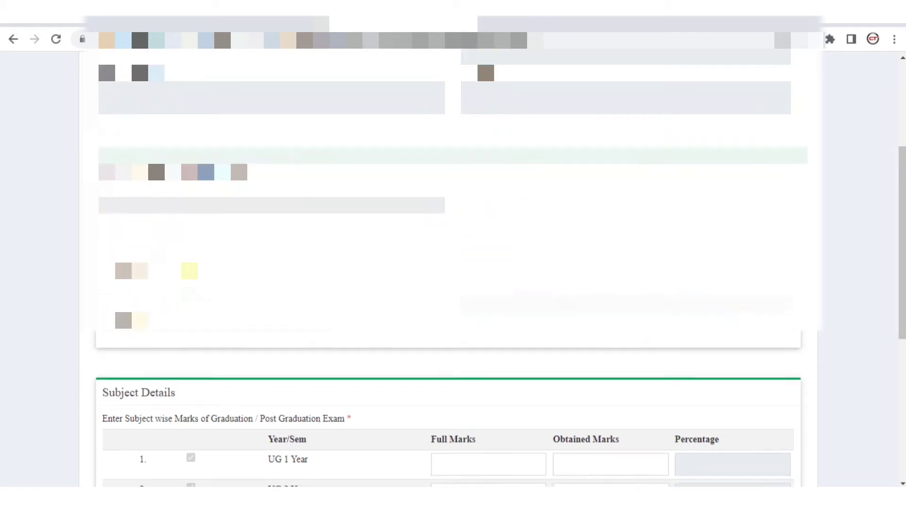
{"action": "scroll", "coordinate": [189, 271], "scroll_direction": "down", "scroll_amount": 5}
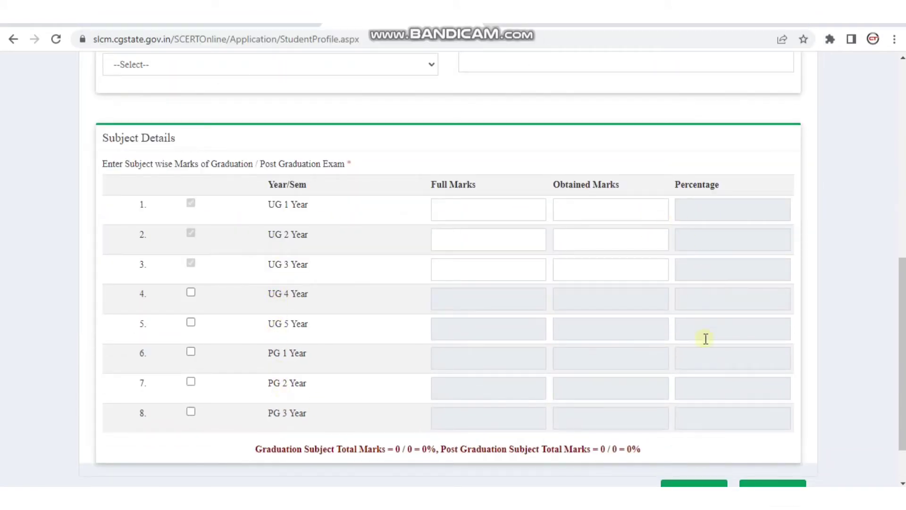
{"action": "scroll", "coordinate": [573, 338], "scroll_direction": "down", "scroll_amount": 1}
{"action": "scroll", "coordinate": [269, 283], "scroll_direction": "up", "scroll_amount": 5}
{"action": "scroll", "coordinate": [269, 284], "scroll_direction": "up", "scroll_amount": 4}
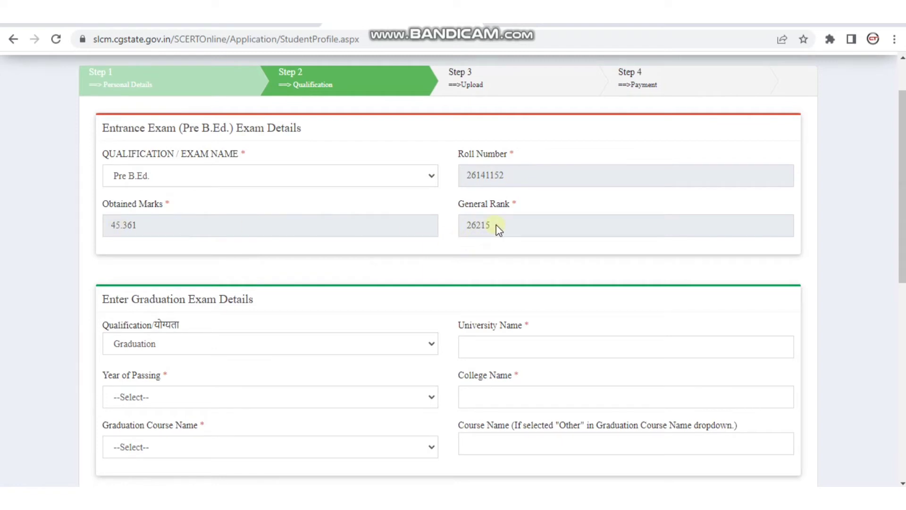
- Keep Graduation as the qualification and start entering the university name
{"action": "scroll", "coordinate": [313, 283], "scroll_direction": "down", "scroll_amount": 2}
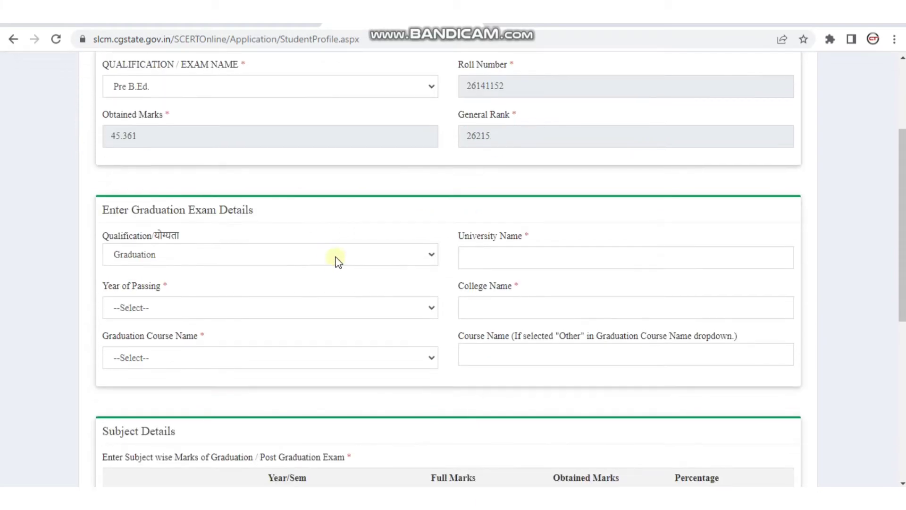
{"action": "left_click", "coordinate": [149, 257]}
{"action": "left_click", "coordinate": [149, 257]}
{"action": "left_click", "coordinate": [484, 257]}
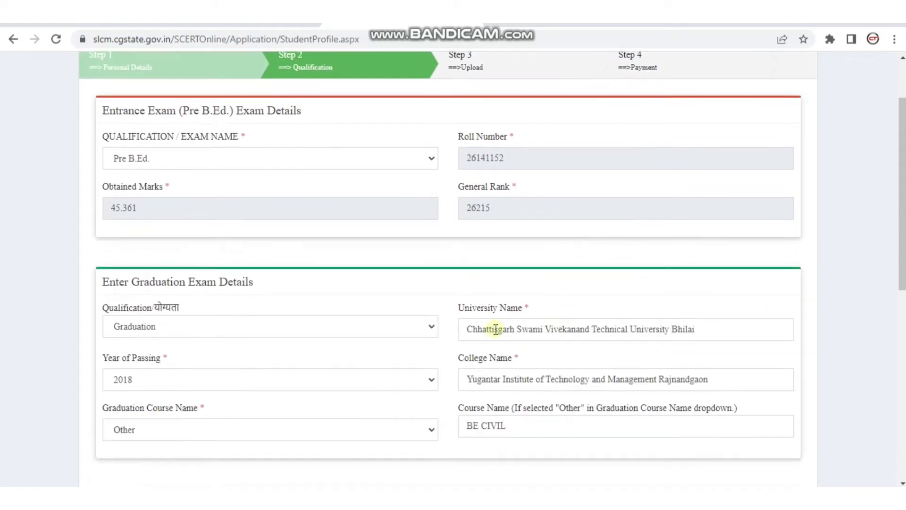
- Check the totals line: graduation 5149 / 6800 = 75.72% and post-graduation 660 / 800 = 82.5%
{"action": "scroll", "coordinate": [590, 259], "scroll_direction": "down", "scroll_amount": 4}
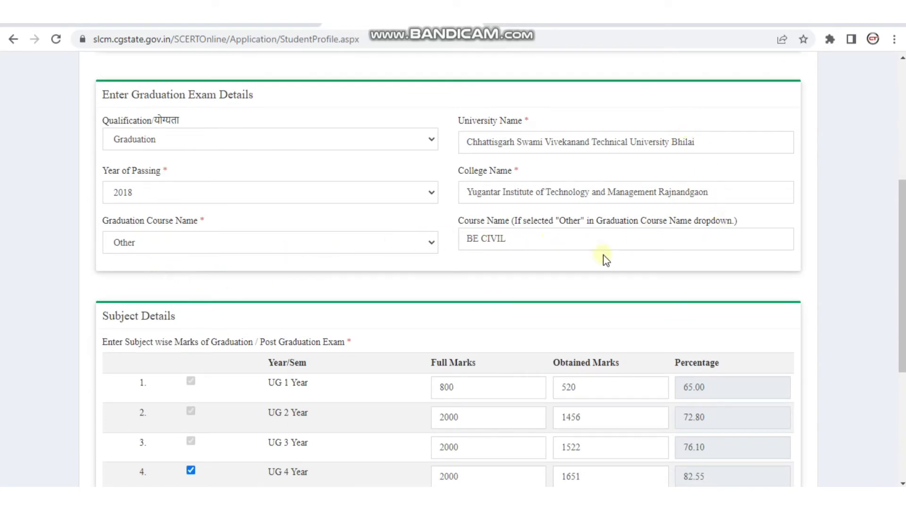
{"action": "scroll", "coordinate": [607, 261], "scroll_direction": "down", "scroll_amount": 2}
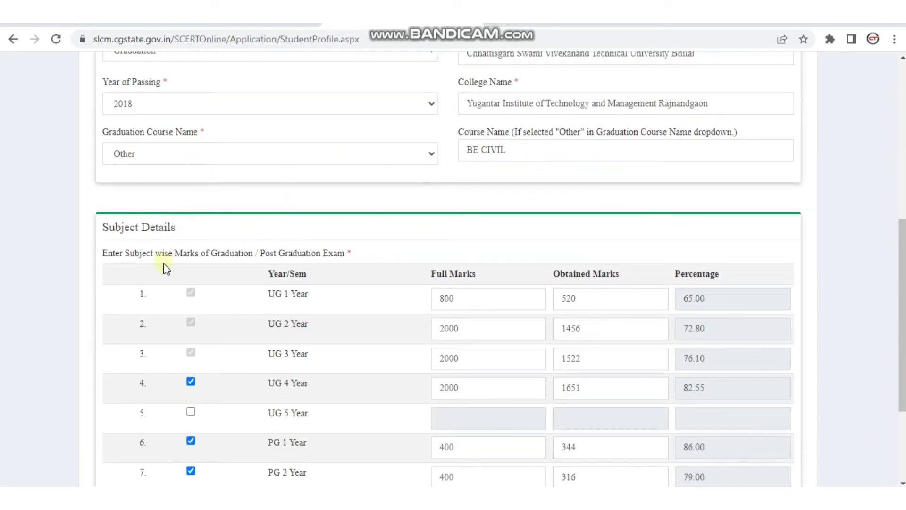
{"action": "scroll", "coordinate": [213, 257], "scroll_direction": "down", "scroll_amount": 2}
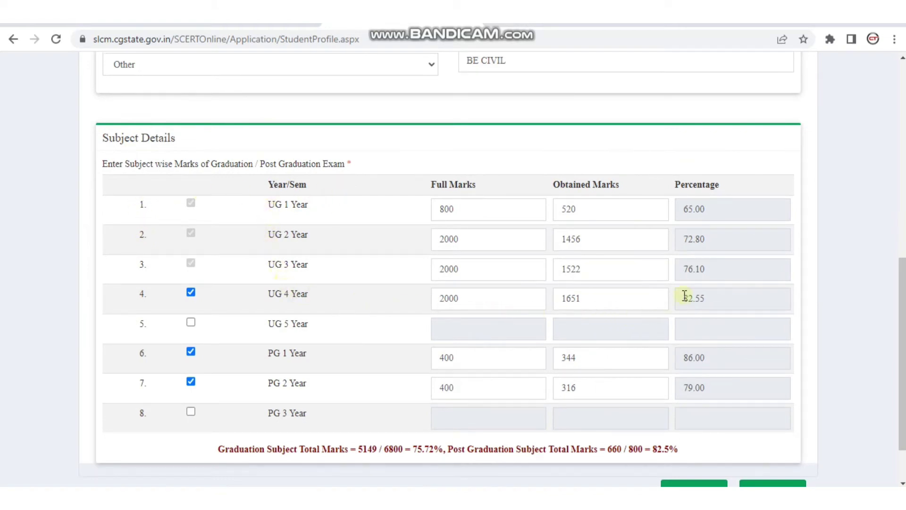
{"action": "scroll", "coordinate": [547, 335], "scroll_direction": "down", "scroll_amount": 2}
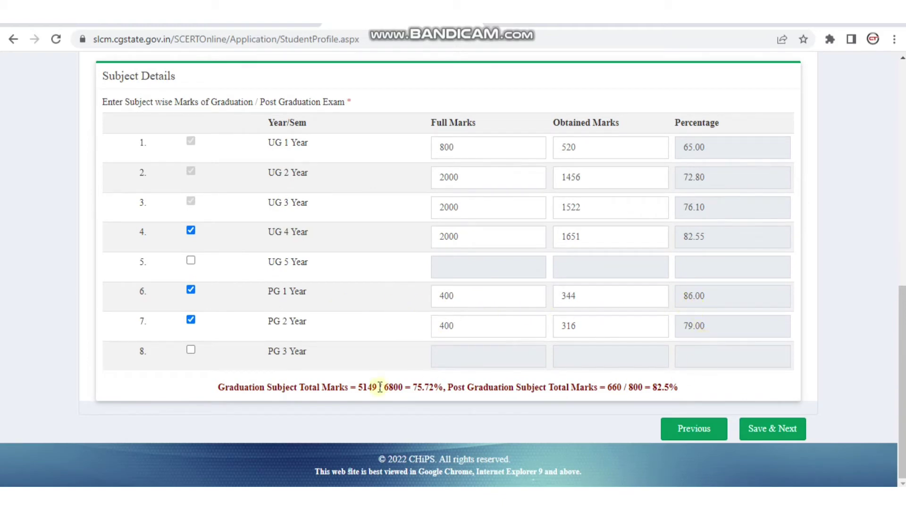
{"action": "left_click_drag", "start_coordinate": [218, 387], "coordinate": [686, 395]}
{"action": "left_click", "coordinate": [692, 397]}
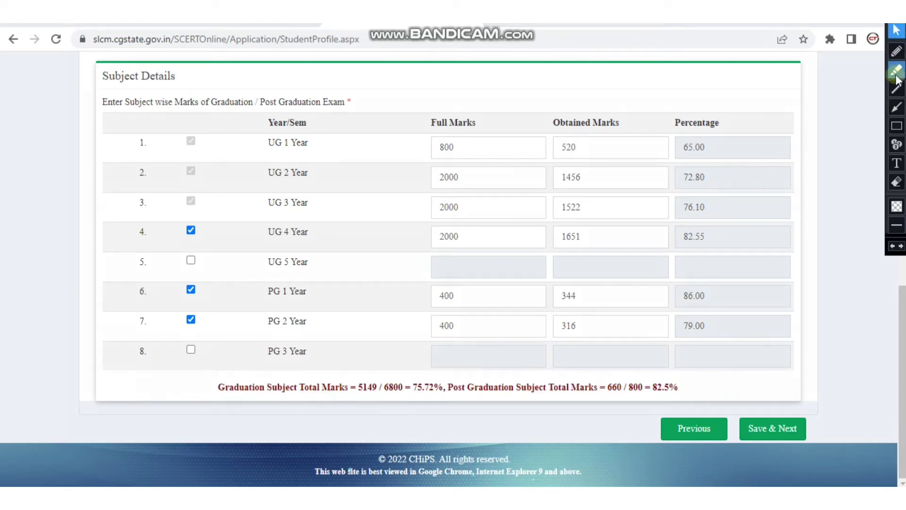
- Save the qualification details and confirm proceeding to Step 3, Upload Image
{"action": "left_click", "coordinate": [897, 50]}
{"action": "mouse_move", "coordinate": [678, 384]}
{"action": "left_mouse_down"}
{"action": "mouse_move", "coordinate": [678, 376]}
{"action": "mouse_move", "coordinate": [668, 403]}
{"action": "mouse_move", "coordinate": [690, 376]}
{"action": "left_mouse_up"}
{"action": "mouse_move", "coordinate": [411, 408]}
{"action": "left_mouse_down"}
{"action": "mouse_move", "coordinate": [431, 370]}
{"action": "mouse_move", "coordinate": [426, 411]}
{"action": "left_mouse_up"}
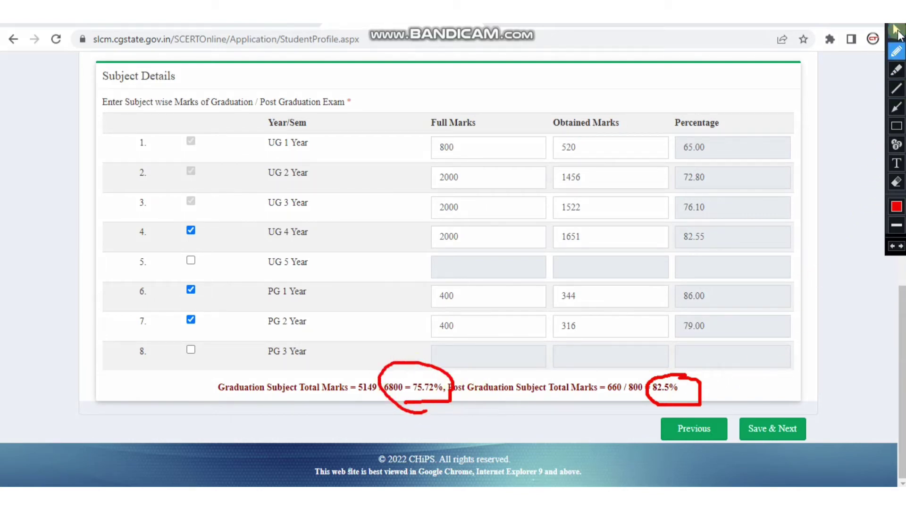
{"action": "left_click", "coordinate": [896, 29]}
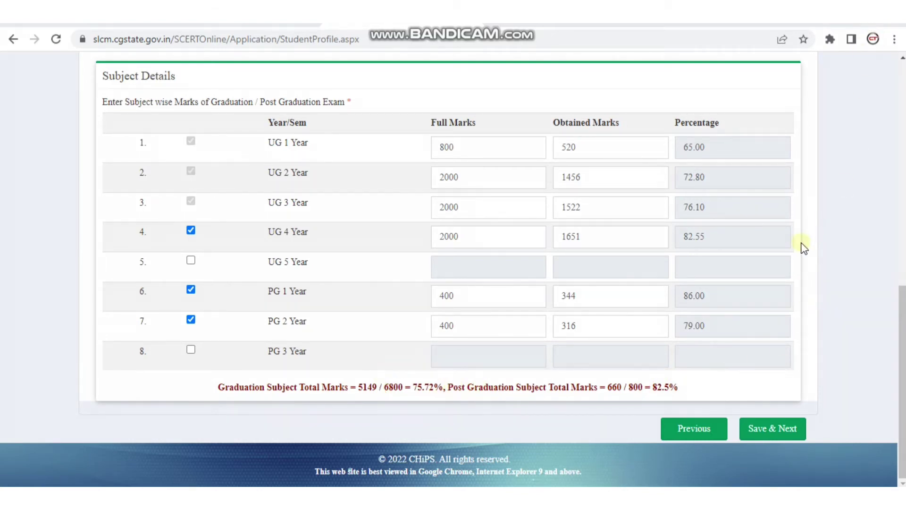
{"action": "left_click", "coordinate": [781, 428]}
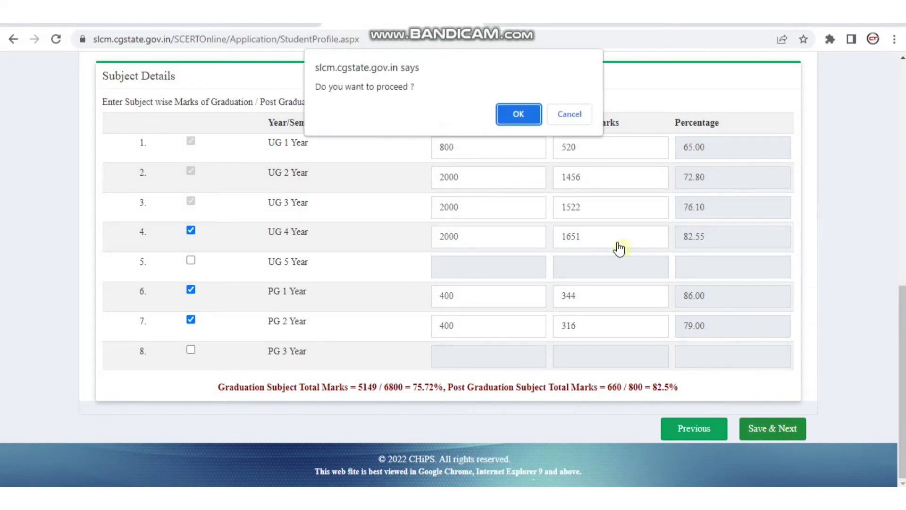
{"action": "left_click", "coordinate": [528, 122]}
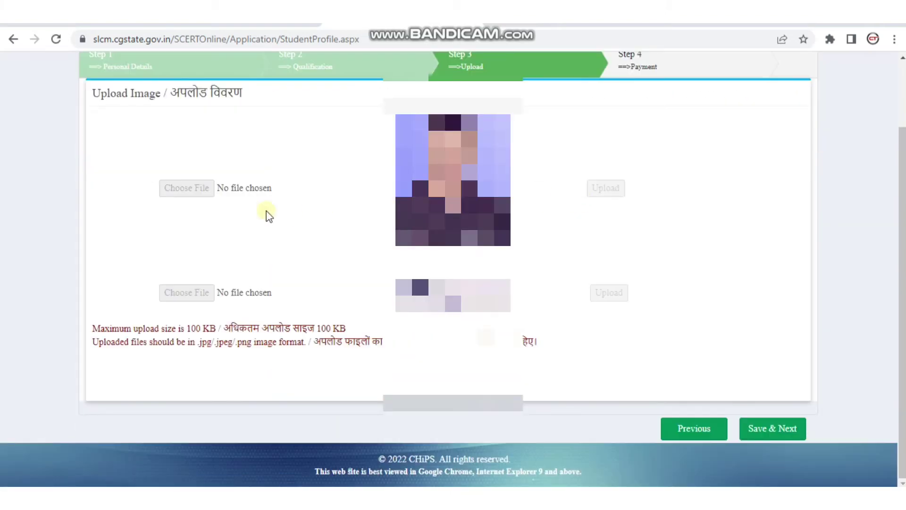
- Save the upload step and confirm, reaching Step 4 Payment with the 350.00 INR fee
{"action": "scroll", "coordinate": [478, 255], "scroll_direction": "up", "scroll_amount": 2}
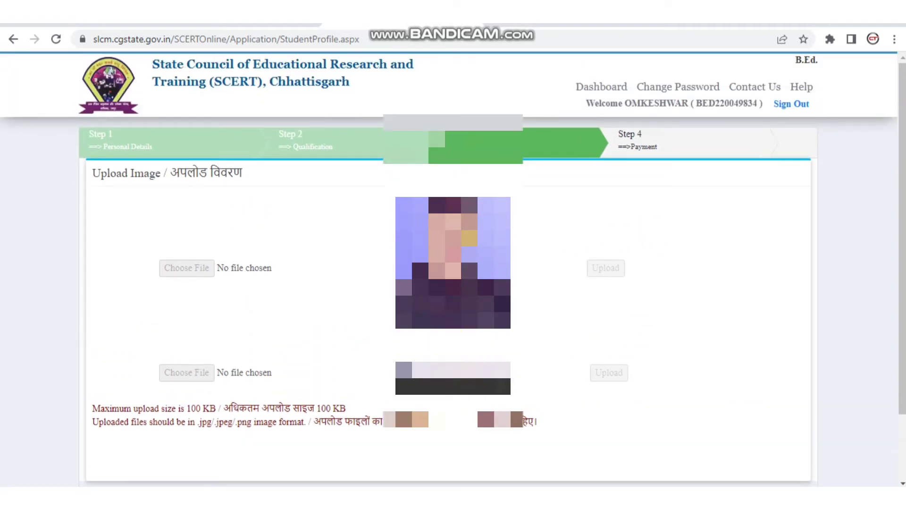
{"action": "scroll", "coordinate": [623, 253], "scroll_direction": "down", "scroll_amount": 2}
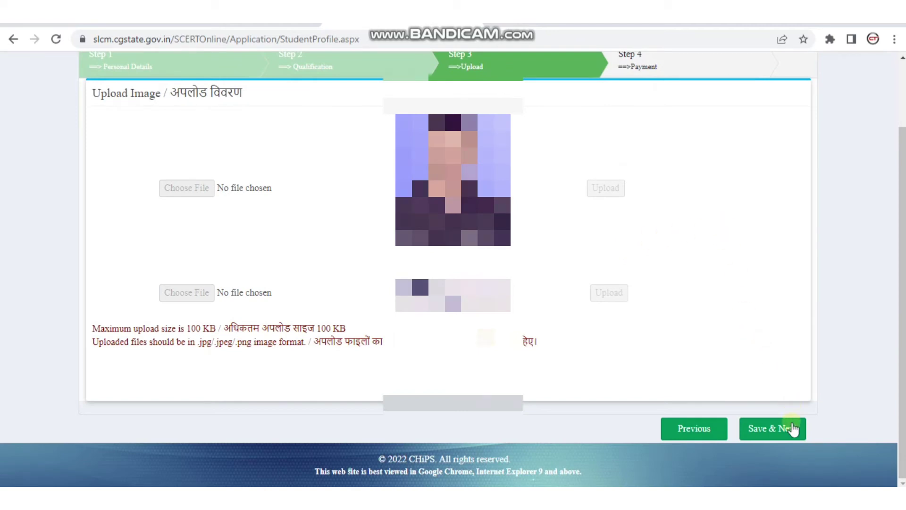
{"action": "left_click", "coordinate": [743, 429]}
{"action": "scroll", "coordinate": [712, 293], "scroll_direction": "down", "scroll_amount": 2}
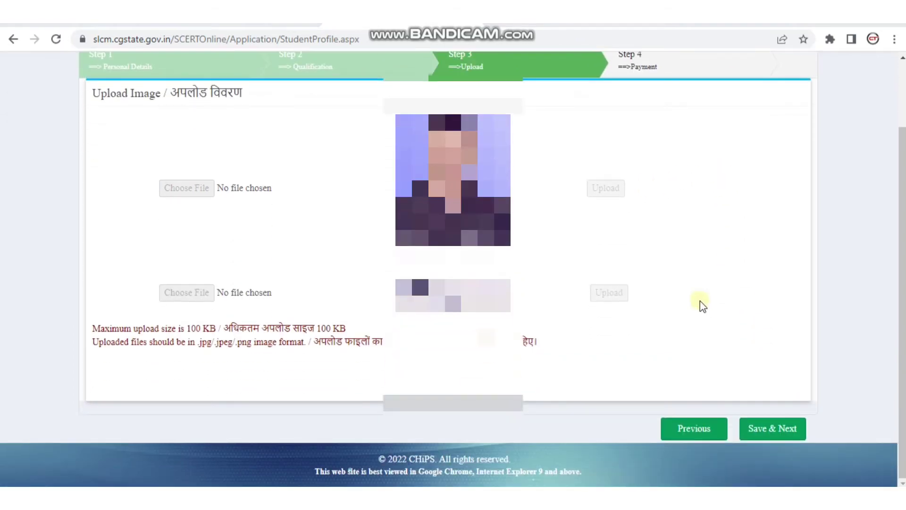
{"action": "left_click", "coordinate": [785, 428]}
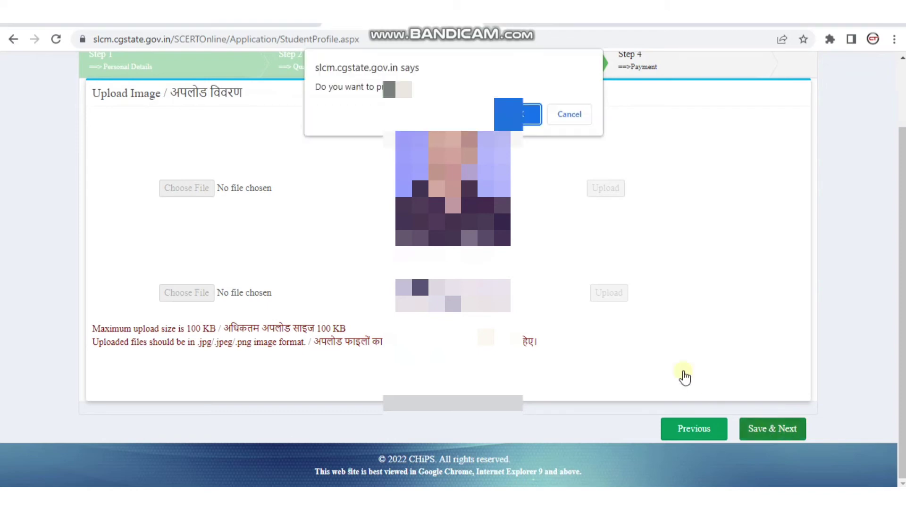
{"action": "left_click", "coordinate": [520, 115]}
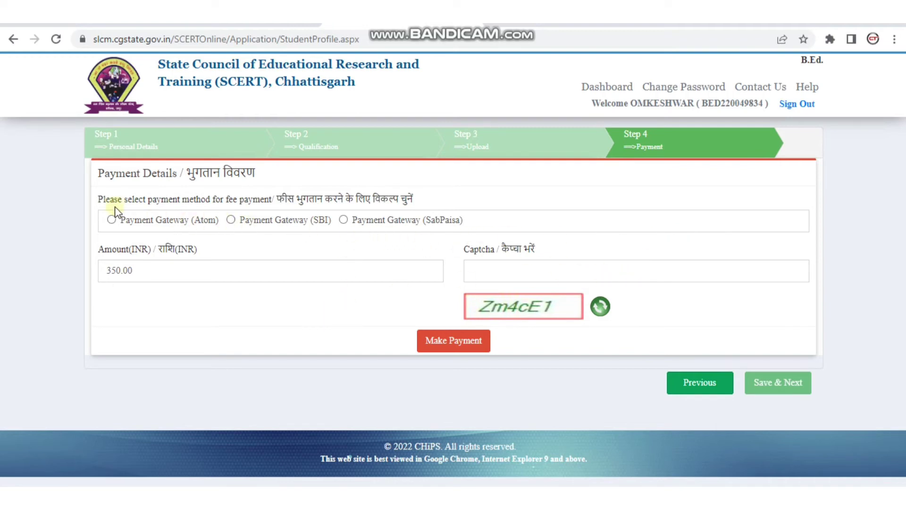
- Choose the SBI payment gateway, fill in the captcha, and confirm Make Payment
{"action": "left_click", "coordinate": [111, 220]}
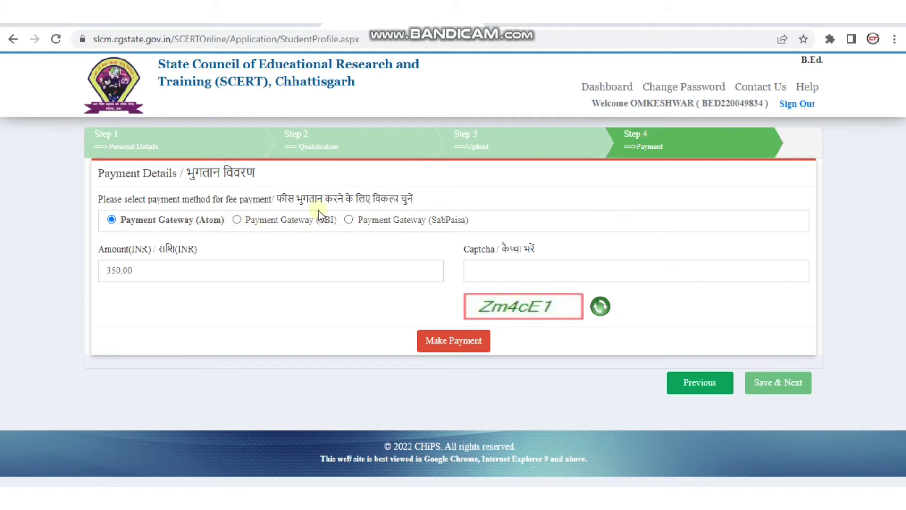
{"action": "left_click", "coordinate": [241, 218]}
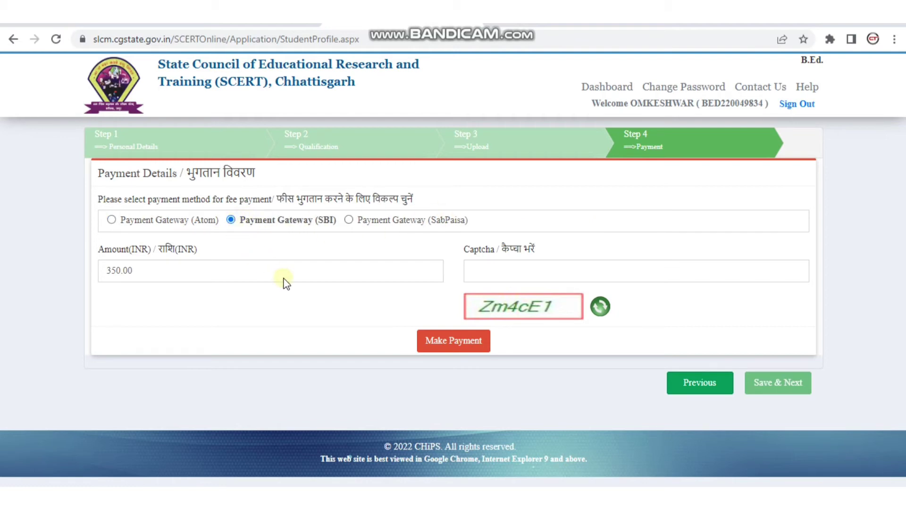
{"action": "left_click", "coordinate": [476, 268]}
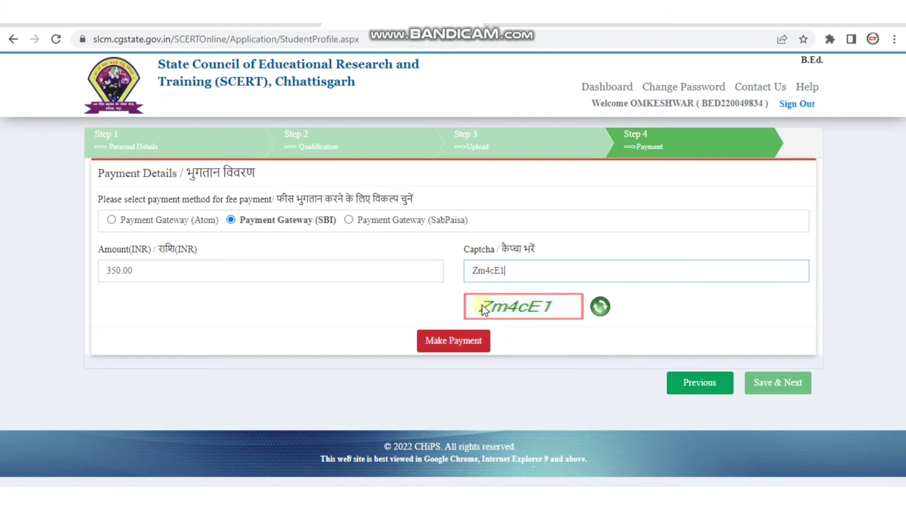
{"action": "left_click", "coordinate": [470, 340]}
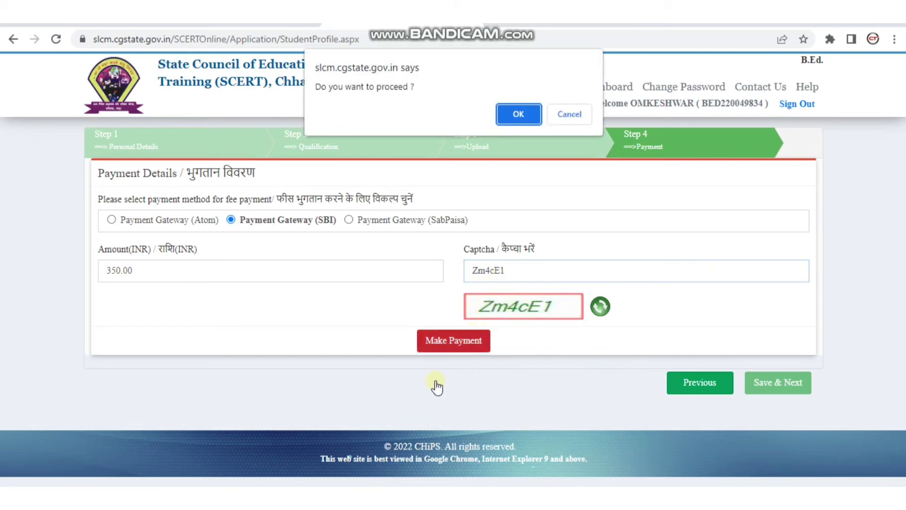
{"action": "left_click", "coordinate": [503, 119]}
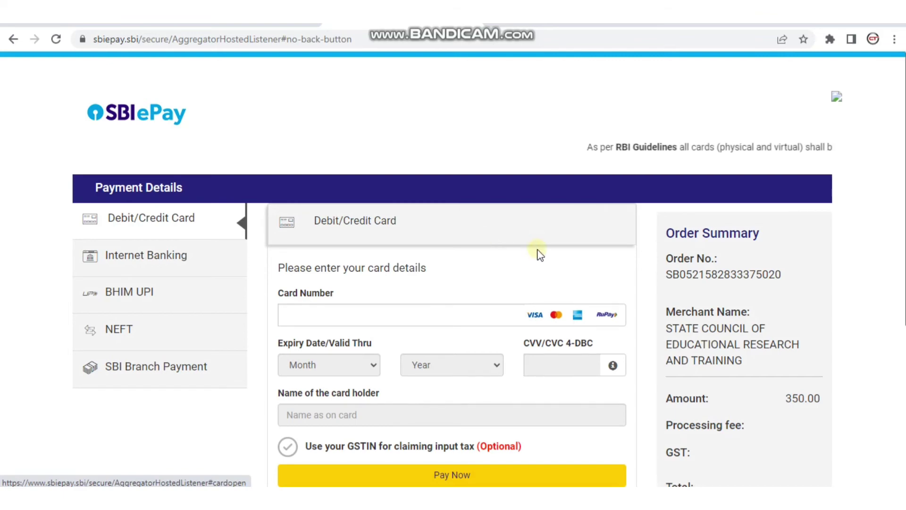
- Pay the 350.00 fee in SBI ePay by BHIM UPI, then return to the Application Form
{"action": "scroll", "coordinate": [660, 242], "scroll_direction": "down", "scroll_amount": 4}
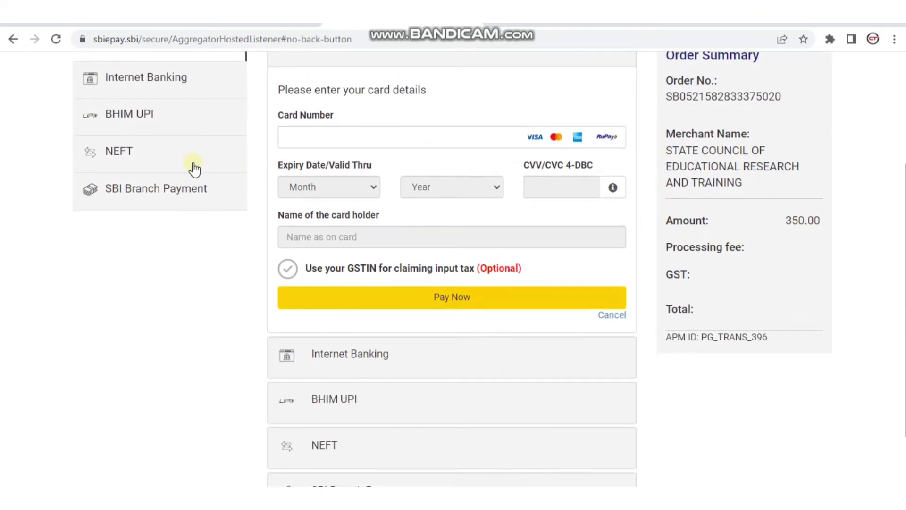
{"action": "scroll", "coordinate": [192, 166], "scroll_direction": "up", "scroll_amount": 2}
{"action": "left_click", "coordinate": [197, 204]}
{"action": "left_click", "coordinate": [388, 258]}
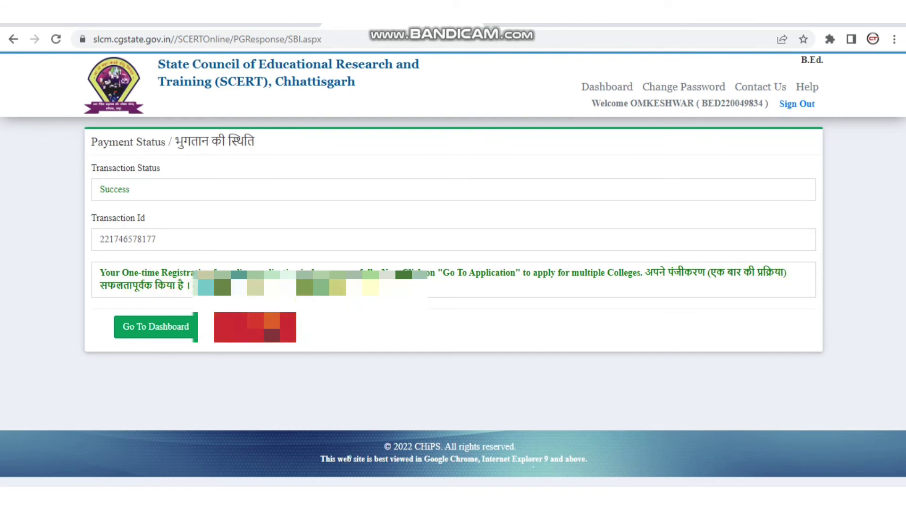
{"action": "left_click", "coordinate": [271, 326]}
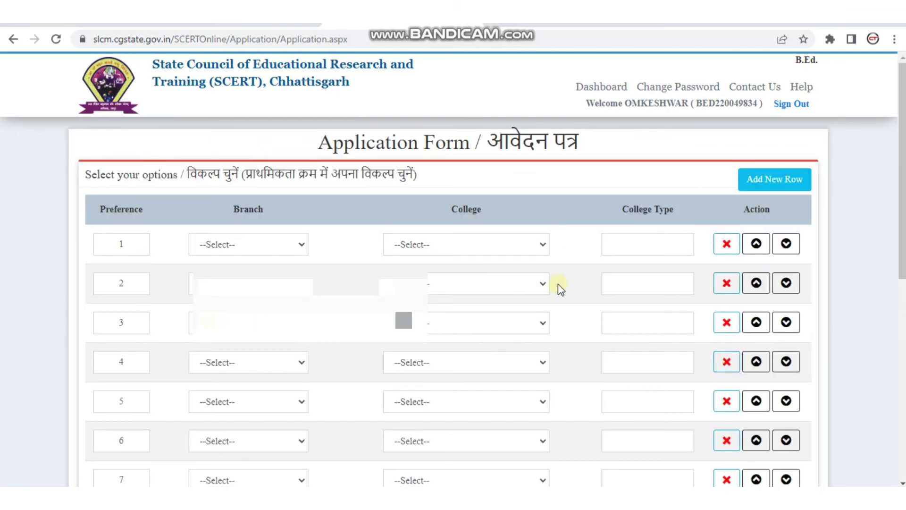
- Set preference 1 to B.Ed. at 120302-Rajnandgaon-CONFLUENCE college
{"action": "left_click", "coordinate": [271, 247]}
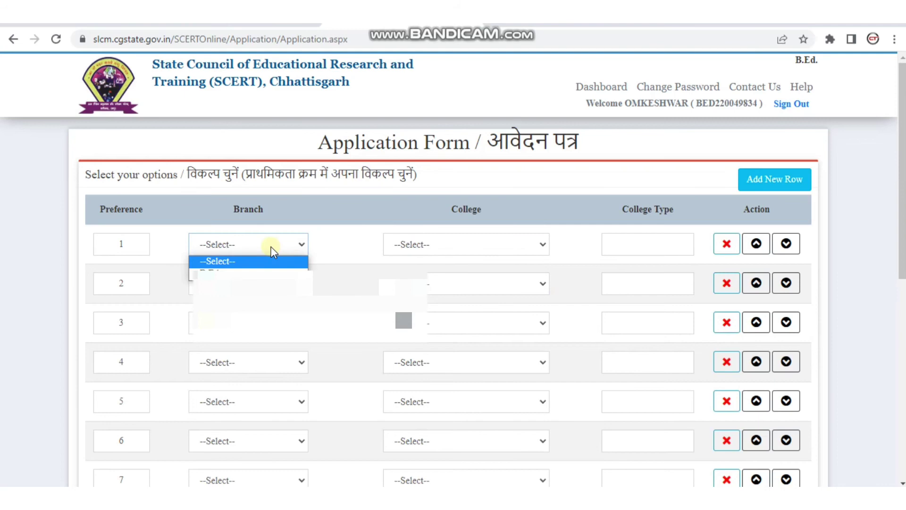
{"action": "left_click", "coordinate": [238, 271]}
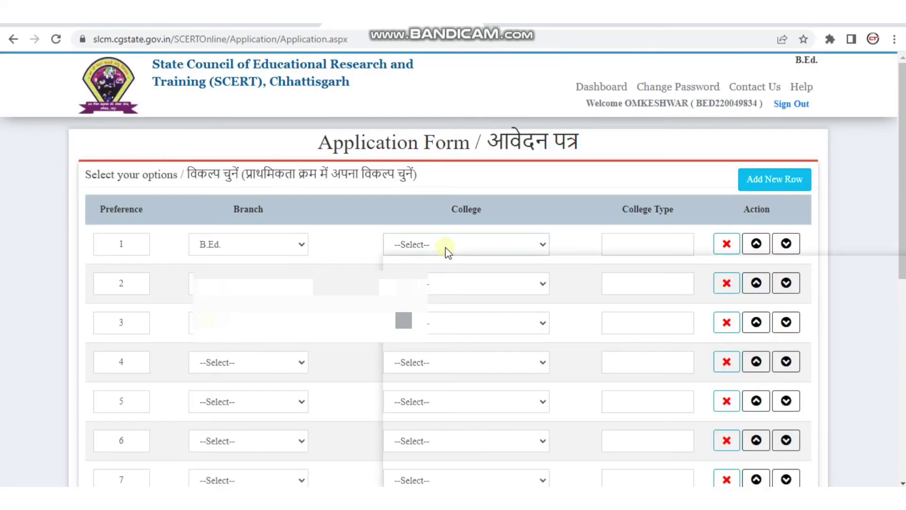
{"action": "left_click", "coordinate": [445, 250]}
{"action": "scroll", "coordinate": [465, 270], "scroll_direction": "down", "scroll_amount": 5}
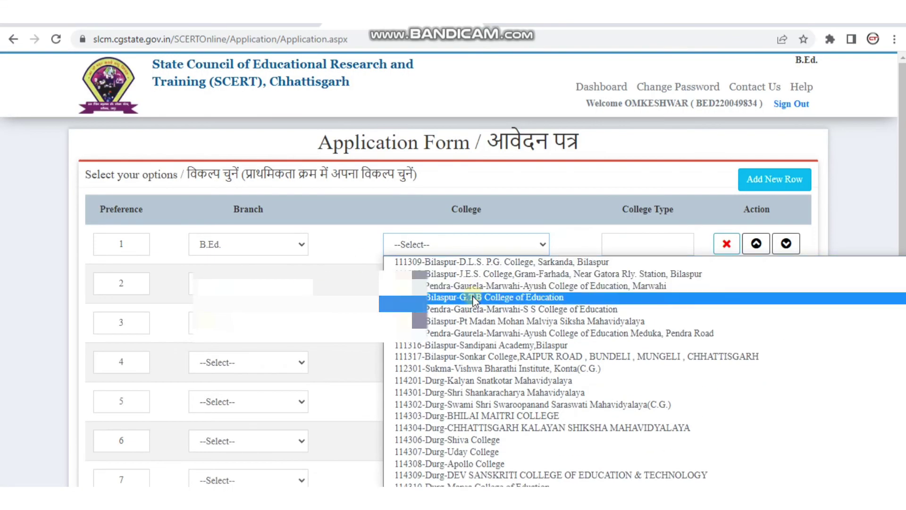
{"action": "scroll", "coordinate": [472, 298], "scroll_direction": "down", "scroll_amount": 5}
{"action": "scroll", "coordinate": [472, 302], "scroll_direction": "down", "scroll_amount": 5}
{"action": "scroll", "coordinate": [476, 304], "scroll_direction": "down", "scroll_amount": 15}
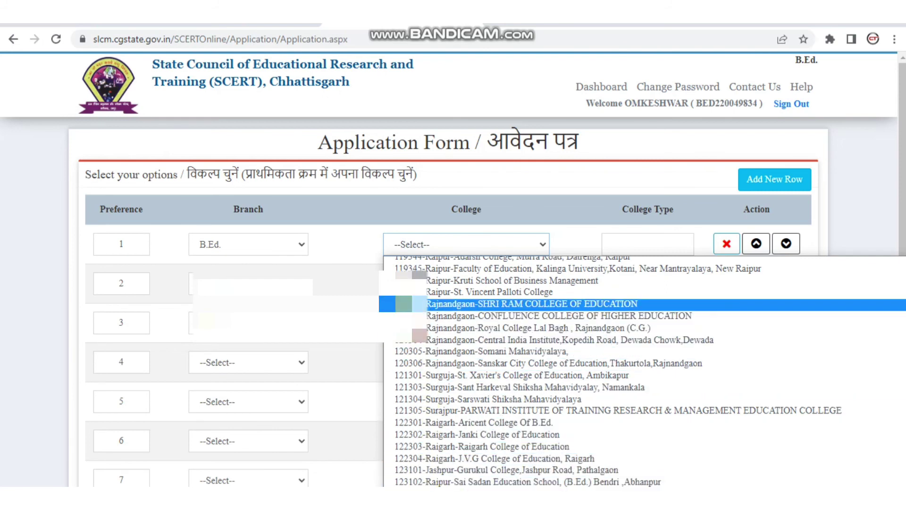
{"action": "left_click", "coordinate": [440, 314]}
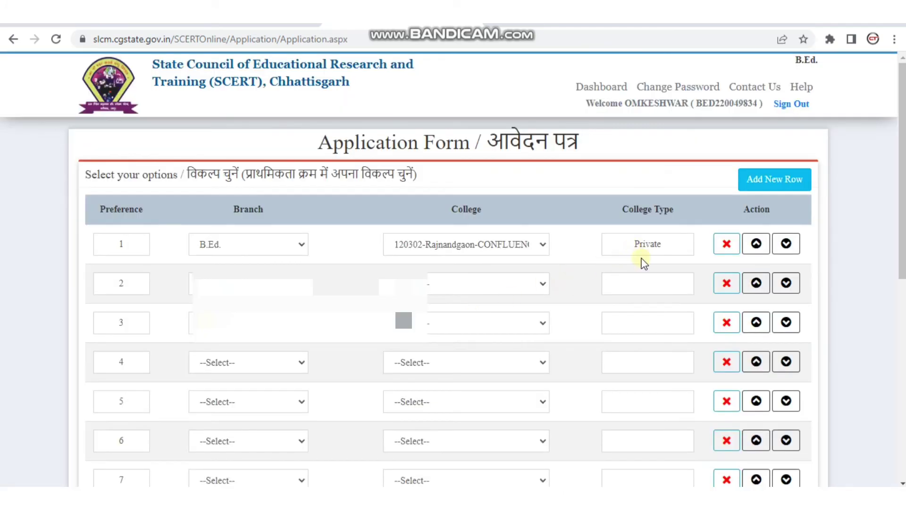
- Set preference 2's branch to B.Ed., tick I Agree, and add a new choice row
{"action": "left_click", "coordinate": [302, 285]}
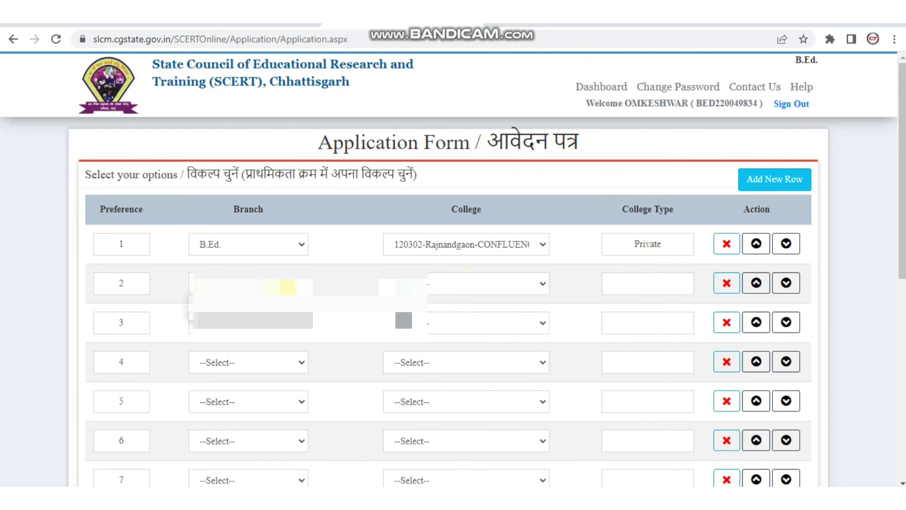
{"action": "left_click", "coordinate": [246, 312]}
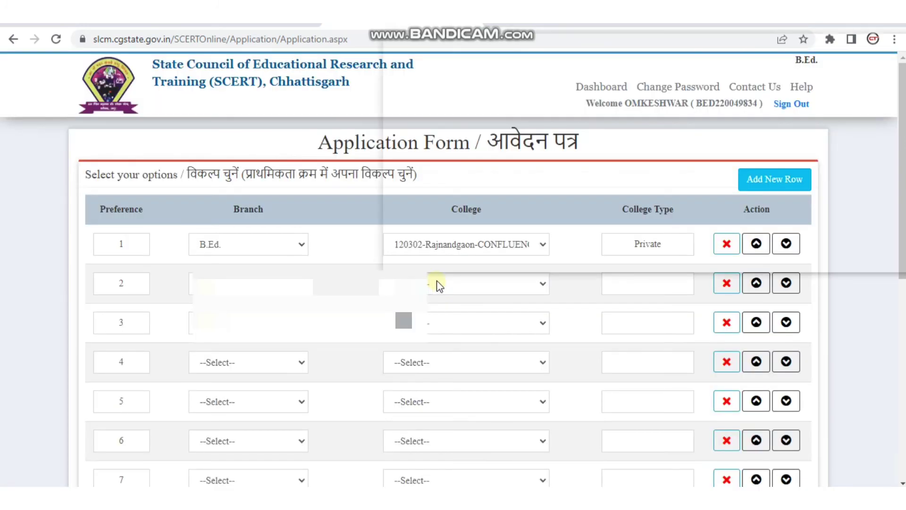
{"action": "left_click", "coordinate": [435, 285]}
{"action": "scroll", "coordinate": [449, 219], "scroll_direction": "down", "scroll_amount": 3}
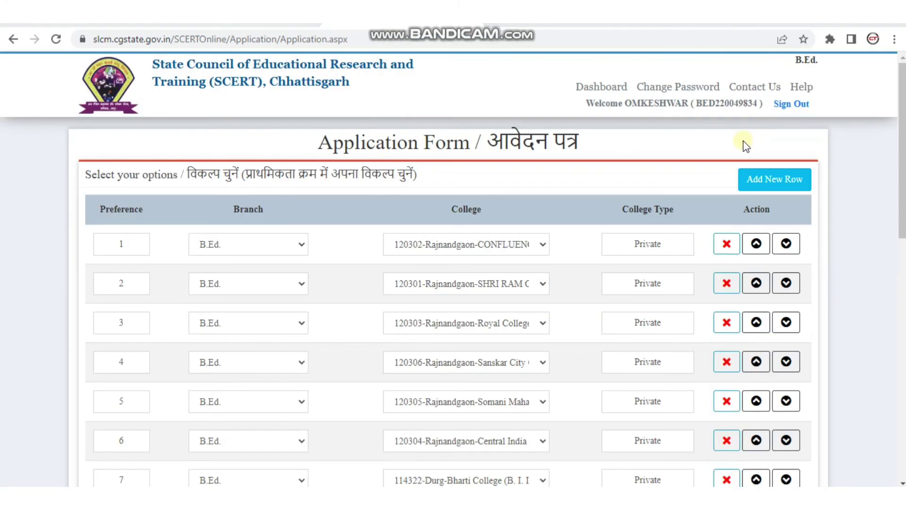
{"action": "scroll", "coordinate": [594, 196], "scroll_direction": "down", "scroll_amount": 12}
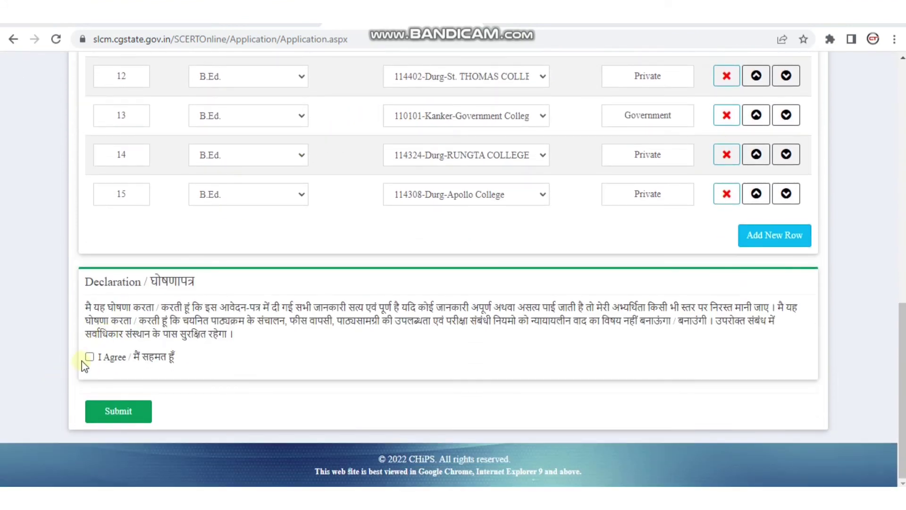
{"action": "left_click", "coordinate": [90, 358]}
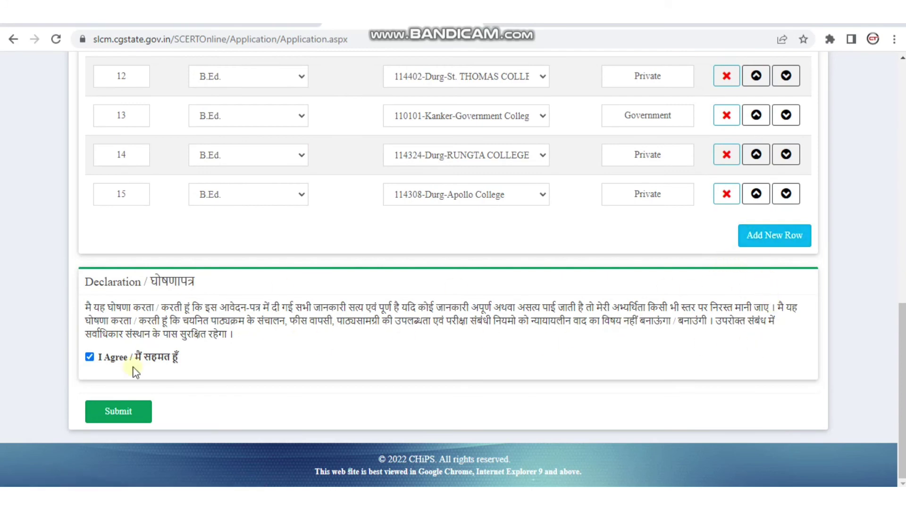
{"action": "scroll", "coordinate": [653, 293], "scroll_direction": "up", "scroll_amount": 2}
{"action": "left_click", "coordinate": [749, 330]}
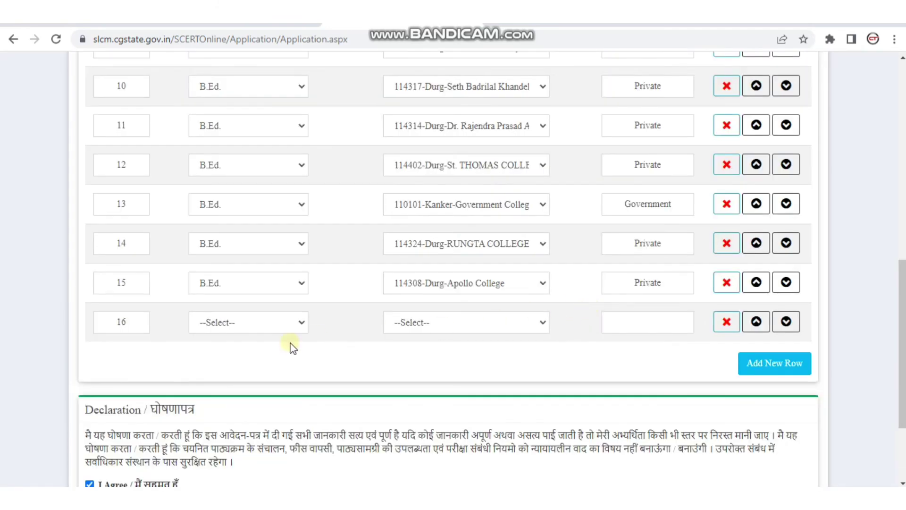
- Set preference 16 to B.Ed. at 114304-Durg-CHHATTISGARH KALAYAN Shiksha Mahavidyalaya
{"action": "left_click", "coordinate": [249, 330]}
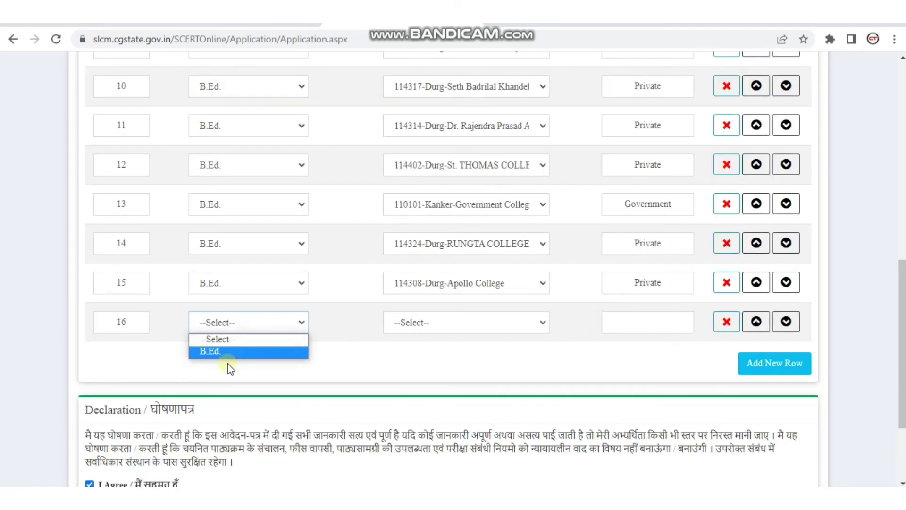
{"action": "left_click", "coordinate": [228, 351]}
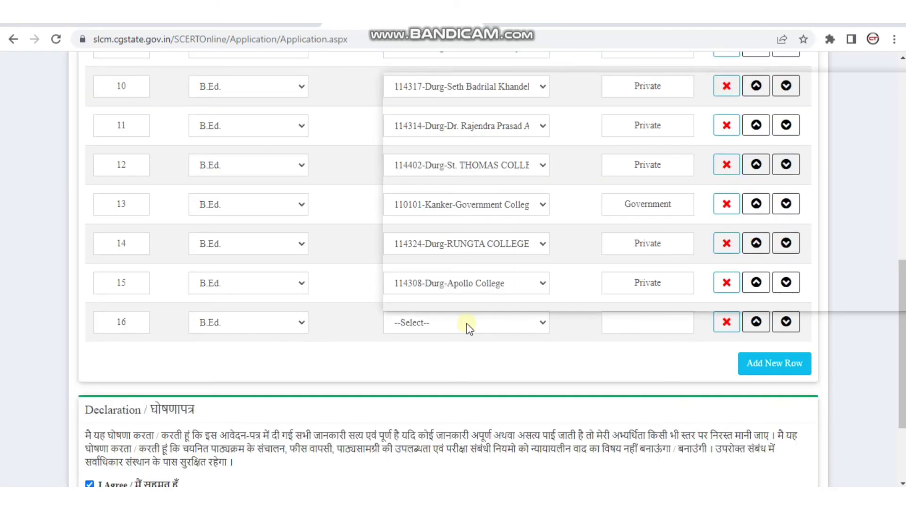
{"action": "left_click", "coordinate": [464, 323]}
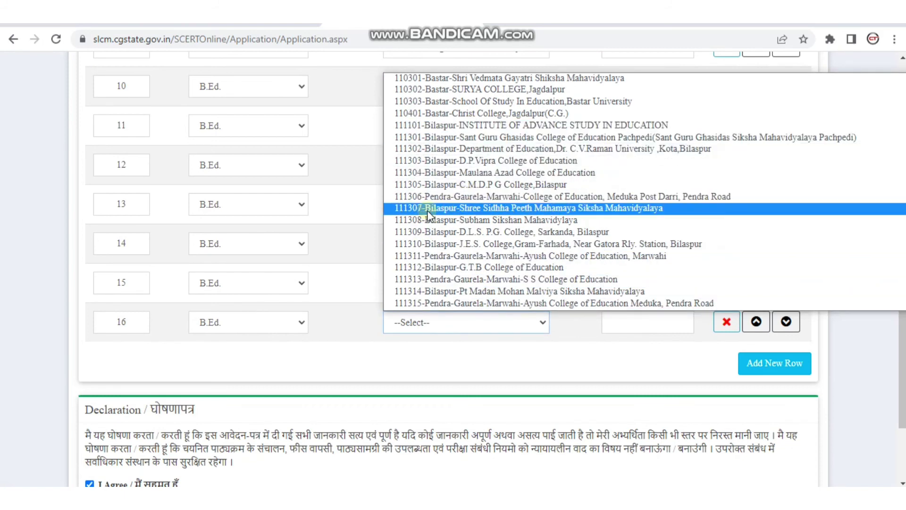
{"action": "scroll", "coordinate": [561, 199], "scroll_direction": "down", "scroll_amount": 15}
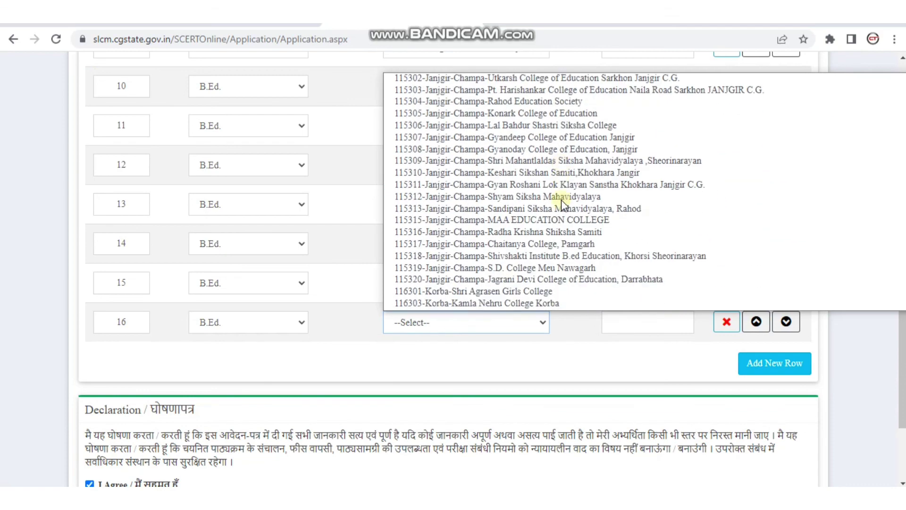
{"action": "left_click", "coordinate": [562, 200]}
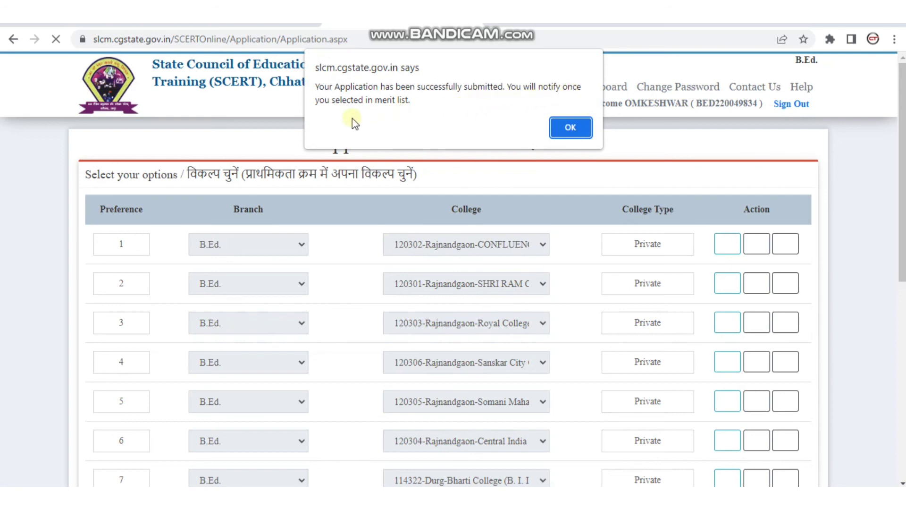
- Dismiss the submission success alert and open the Print Application view
{"action": "key", "text": "Return"}
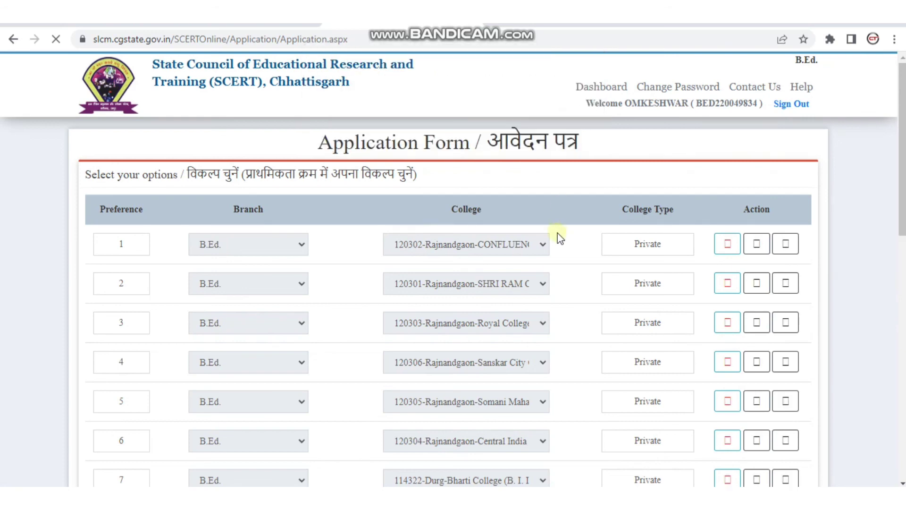
{"action": "scroll", "coordinate": [587, 183], "scroll_direction": "down", "scroll_amount": 13}
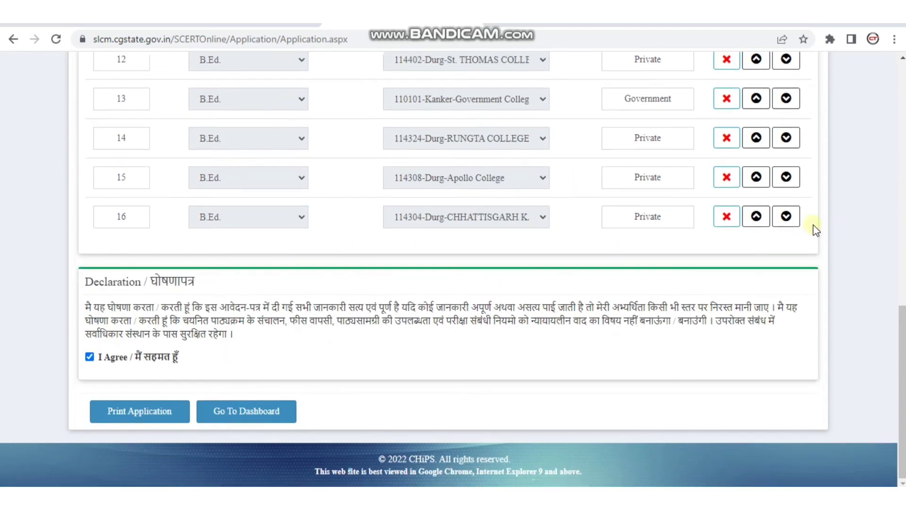
{"action": "left_click", "coordinate": [136, 409]}
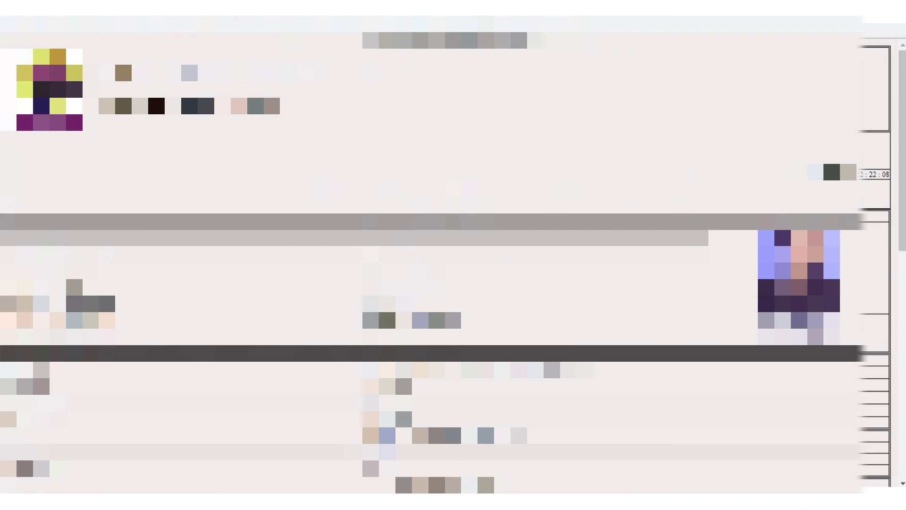
- Review the printable application form and bring up the print dialog with Ctrl+P
{"action": "scroll", "coordinate": [485, 369], "scroll_direction": "down", "scroll_amount": 5}
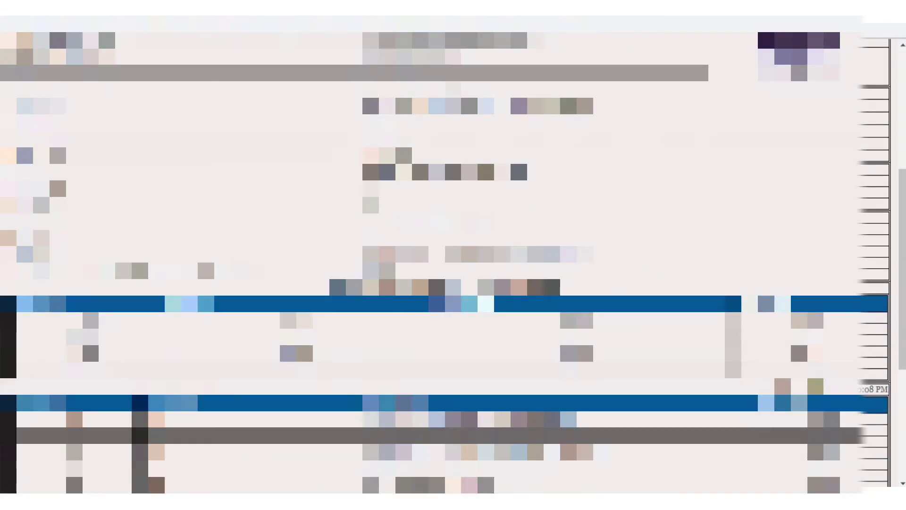
{"action": "scroll", "coordinate": [443, 262], "scroll_direction": "down", "scroll_amount": 4}
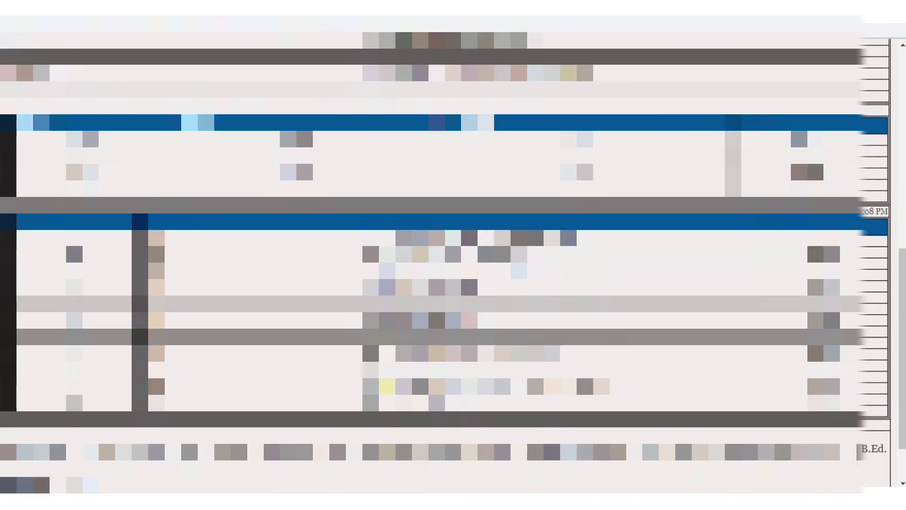
{"action": "scroll", "coordinate": [849, 368], "scroll_direction": "down", "scroll_amount": 1}
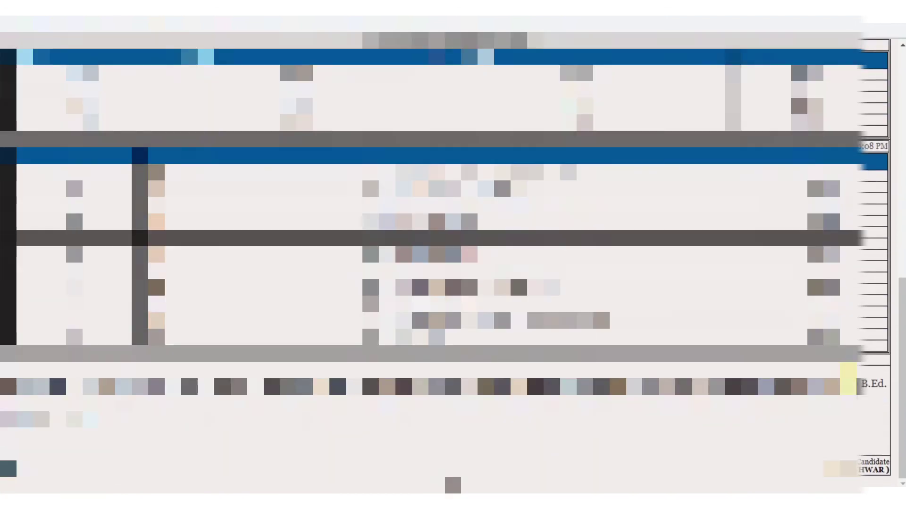
{"action": "scroll", "coordinate": [453, 255], "scroll_direction": "up", "scroll_amount": 10}
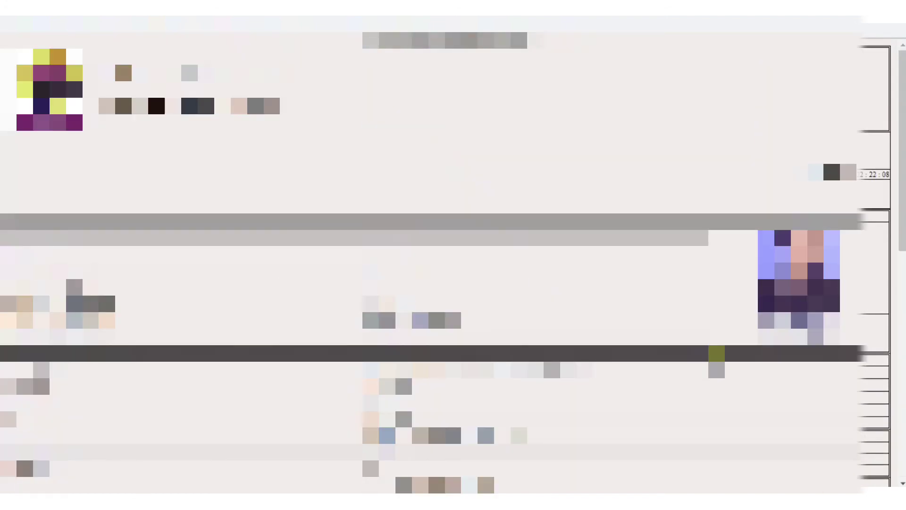
{"action": "key", "text": "ctrl+p"}
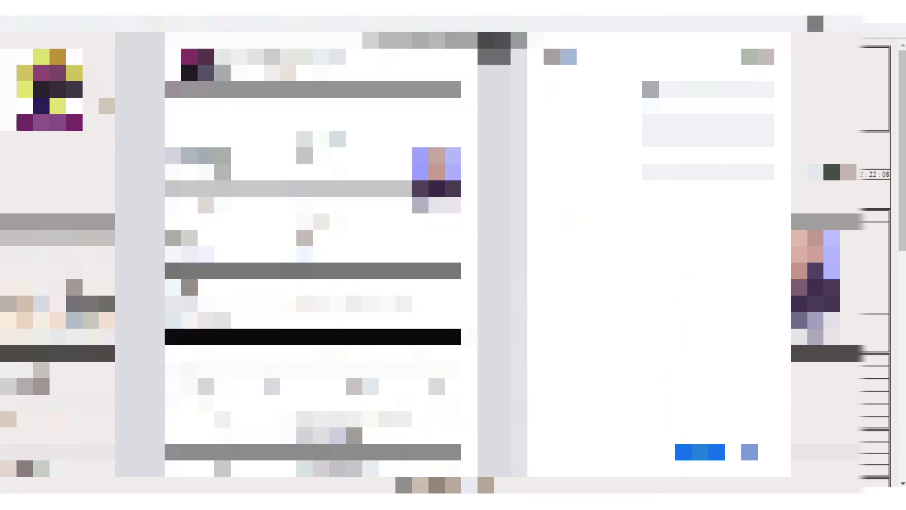
{"action": "key", "text": "Escape"}
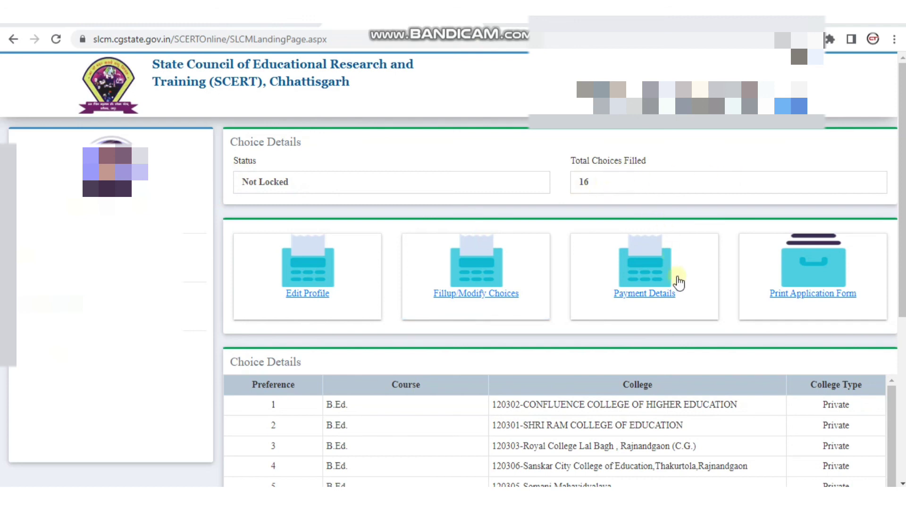
{"action": "scroll", "coordinate": [678, 280], "scroll_direction": "down", "scroll_amount": 5}
{"action": "scroll", "coordinate": [661, 281], "scroll_direction": "down", "scroll_amount": 1}
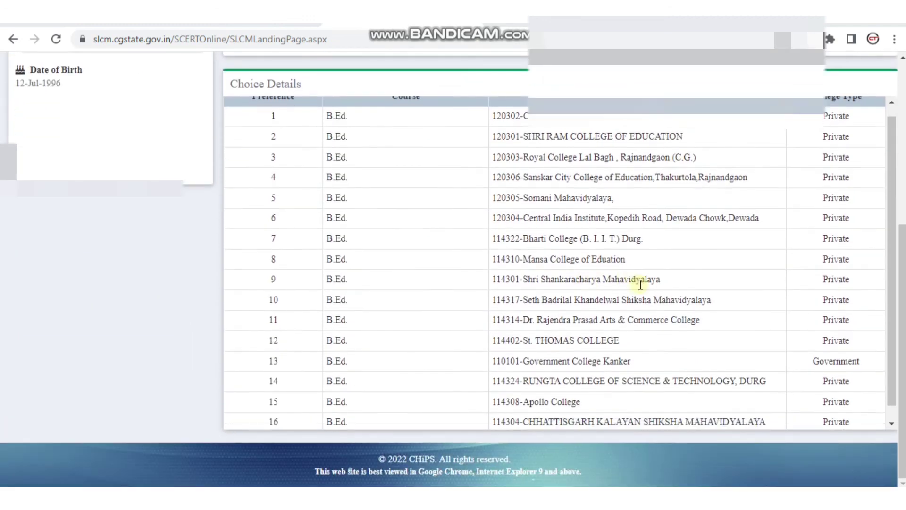
{"action": "scroll", "coordinate": [531, 311], "scroll_direction": "up", "scroll_amount": 1}
{"action": "scroll", "coordinate": [634, 304], "scroll_direction": "up", "scroll_amount": 2}
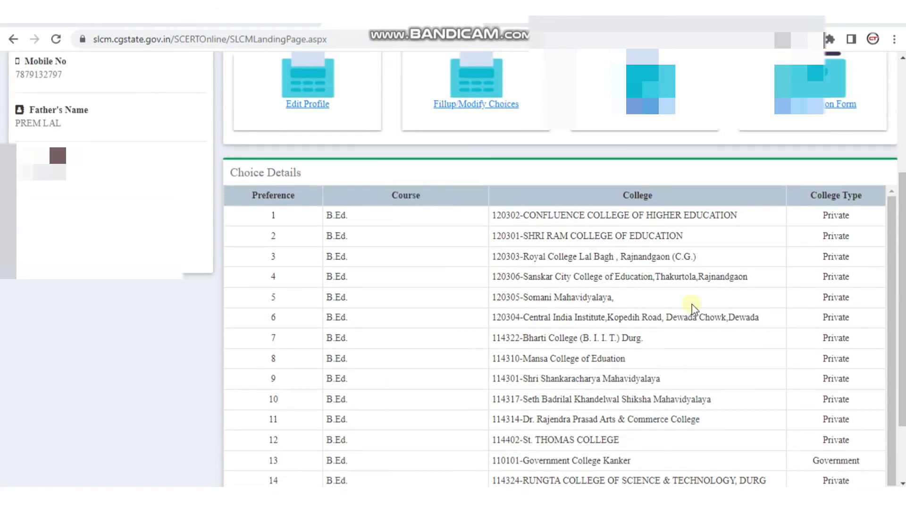
{"action": "scroll", "coordinate": [691, 306], "scroll_direction": "up", "scroll_amount": 2}
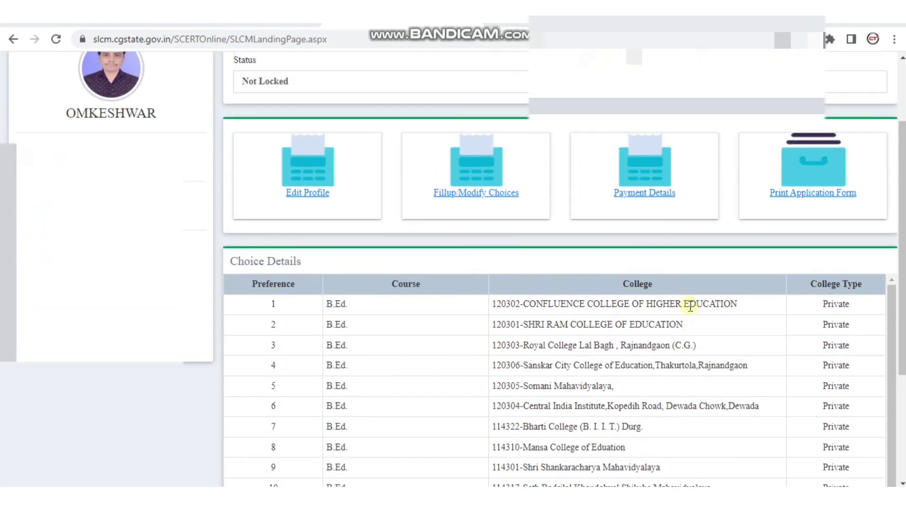
{"action": "scroll", "coordinate": [732, 322], "scroll_direction": "up", "scroll_amount": 2}
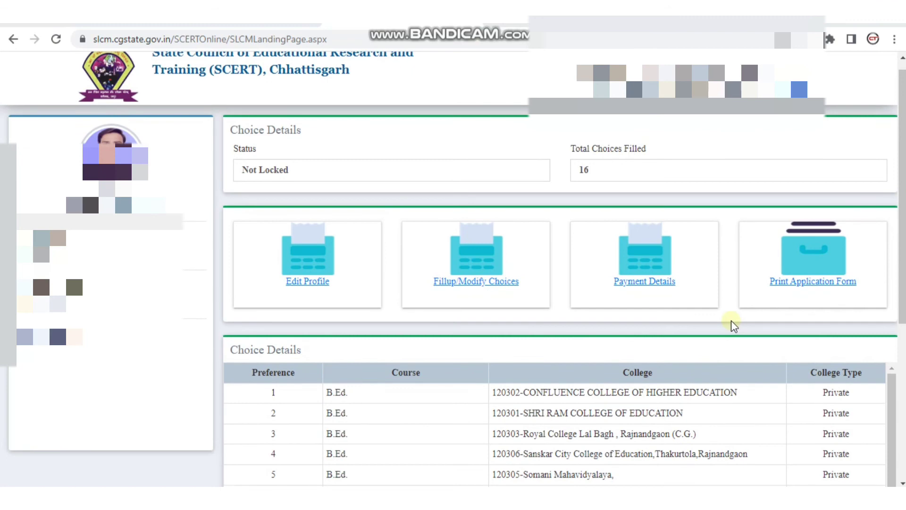